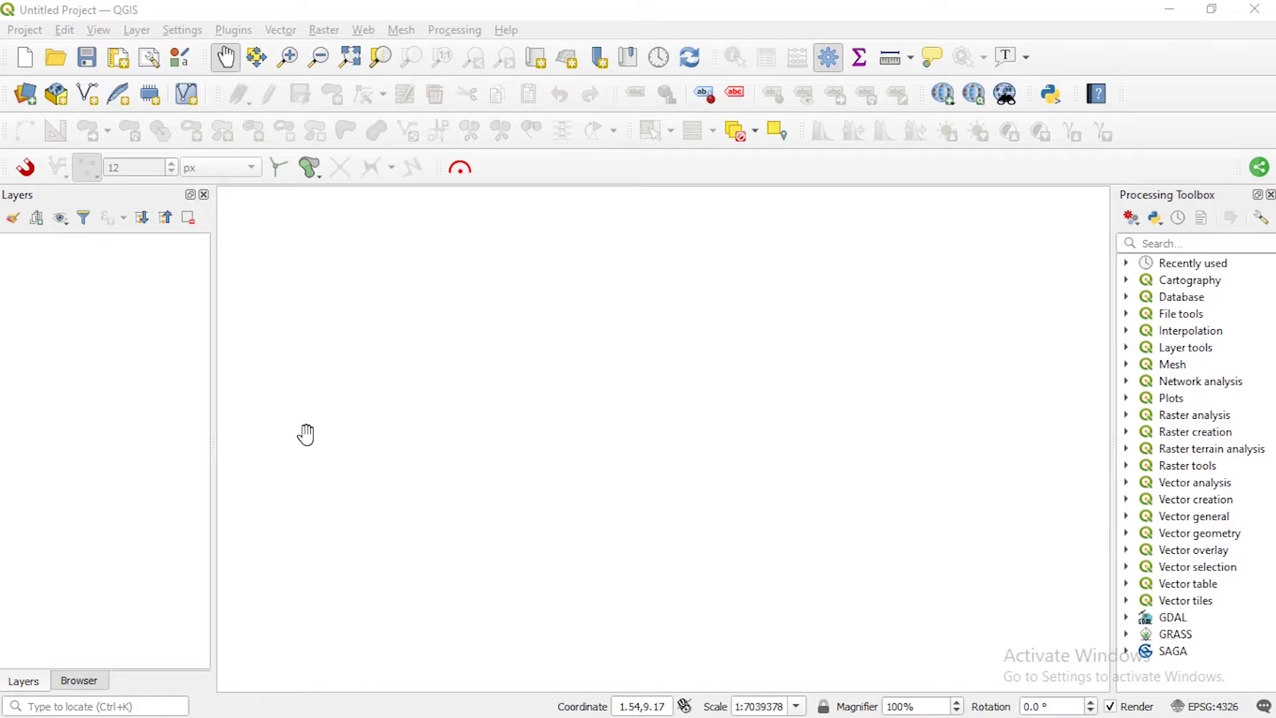
Add the Google Satellite XYZ tile basemap to the map and show the project's layer list.
left_click(91, 679)
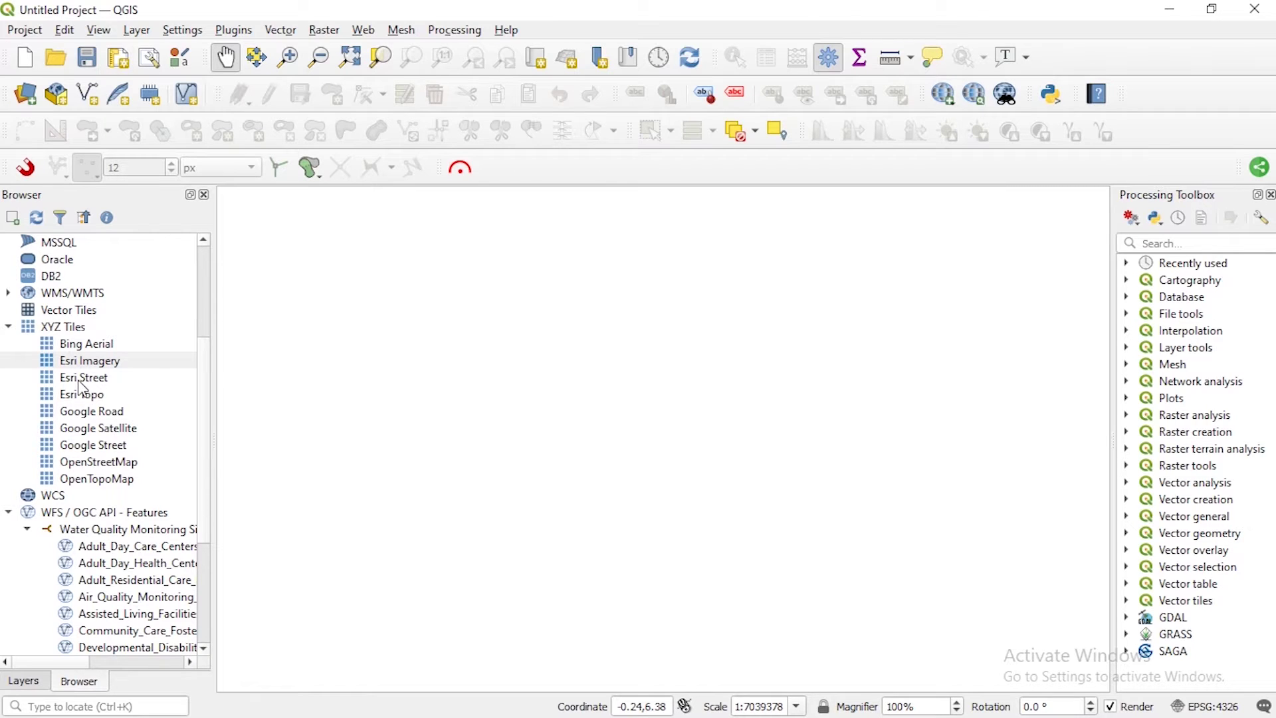
left_click(99, 429)
left_click_drag(116, 442, 436, 484)
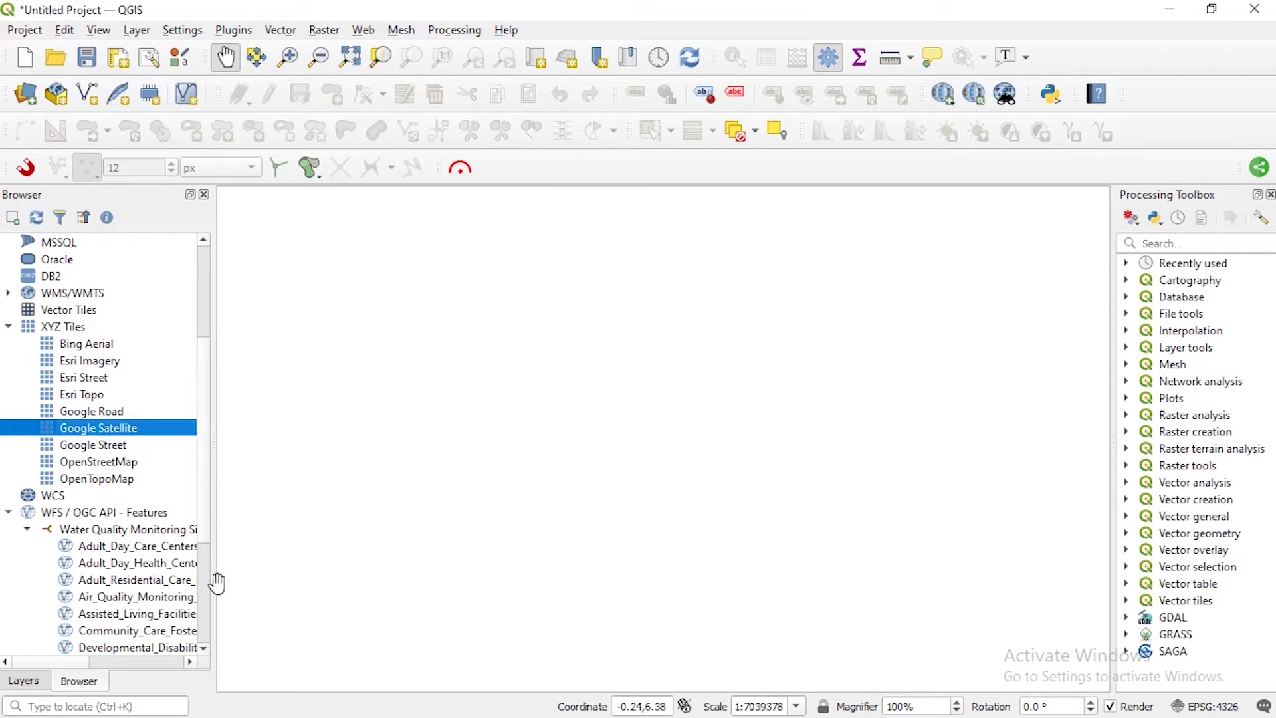
left_click(22, 682)
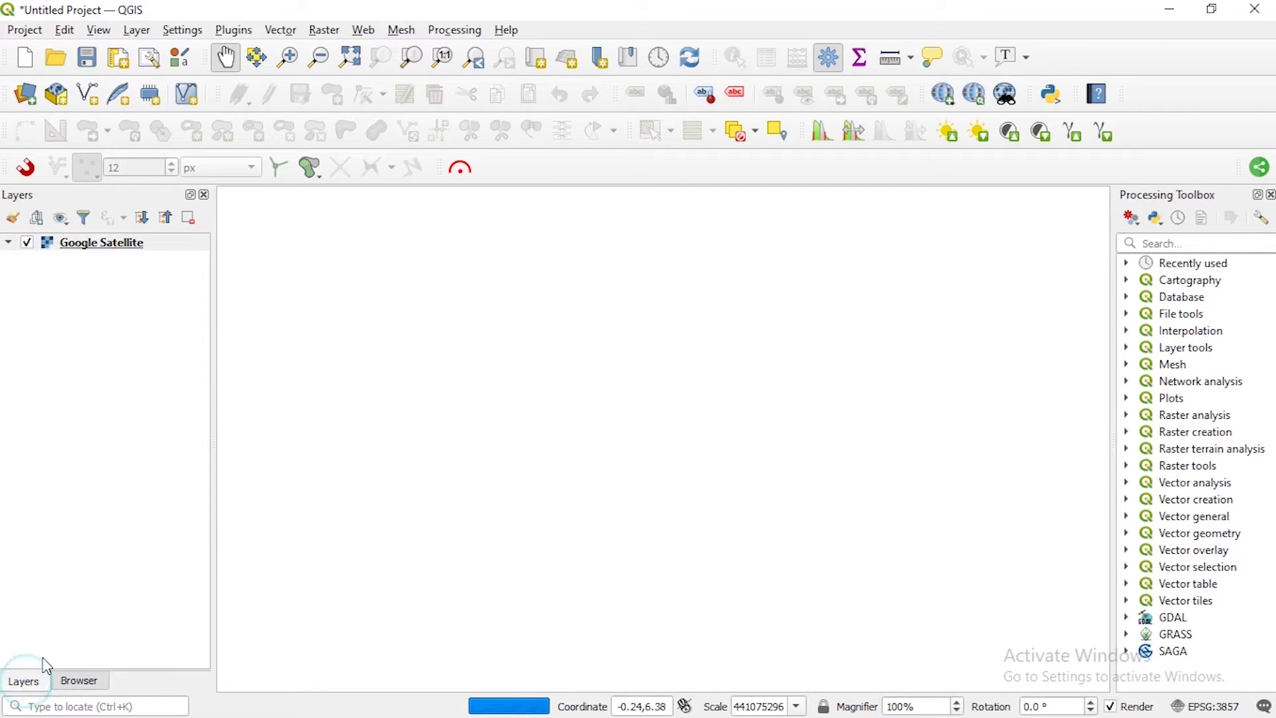
left_click(78, 243)
right_click(78, 242)
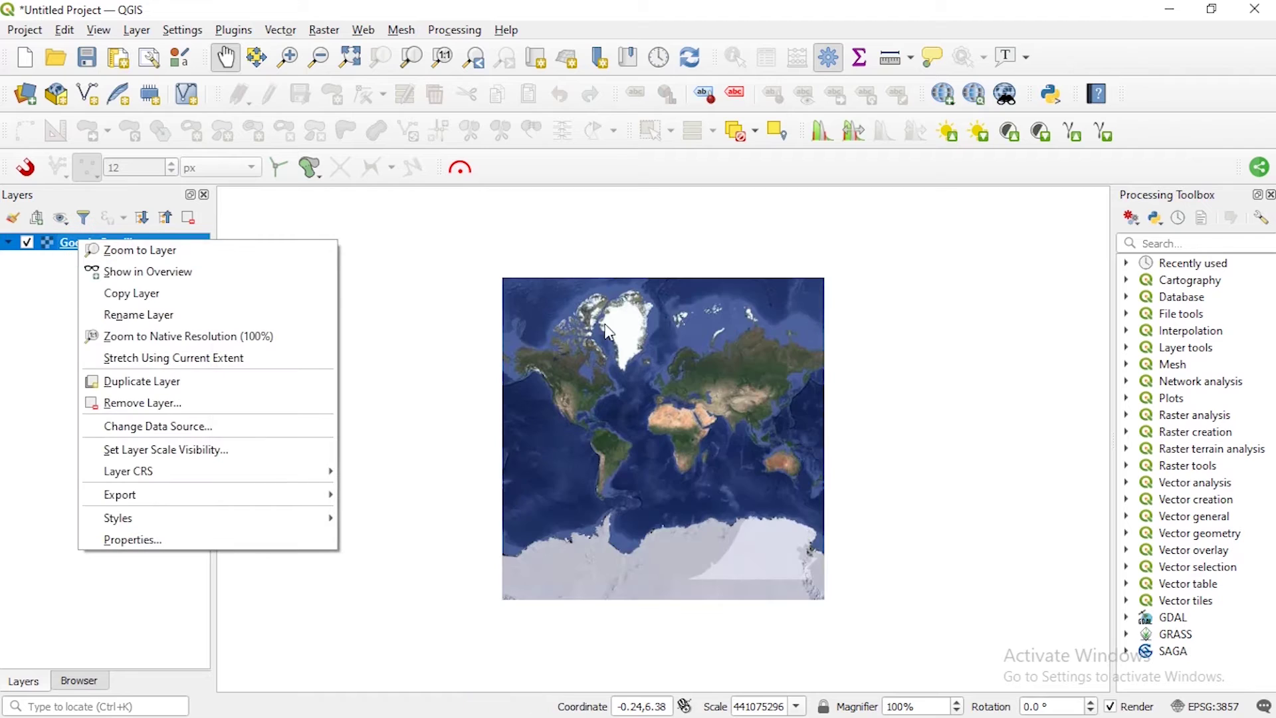
left_click(120, 617)
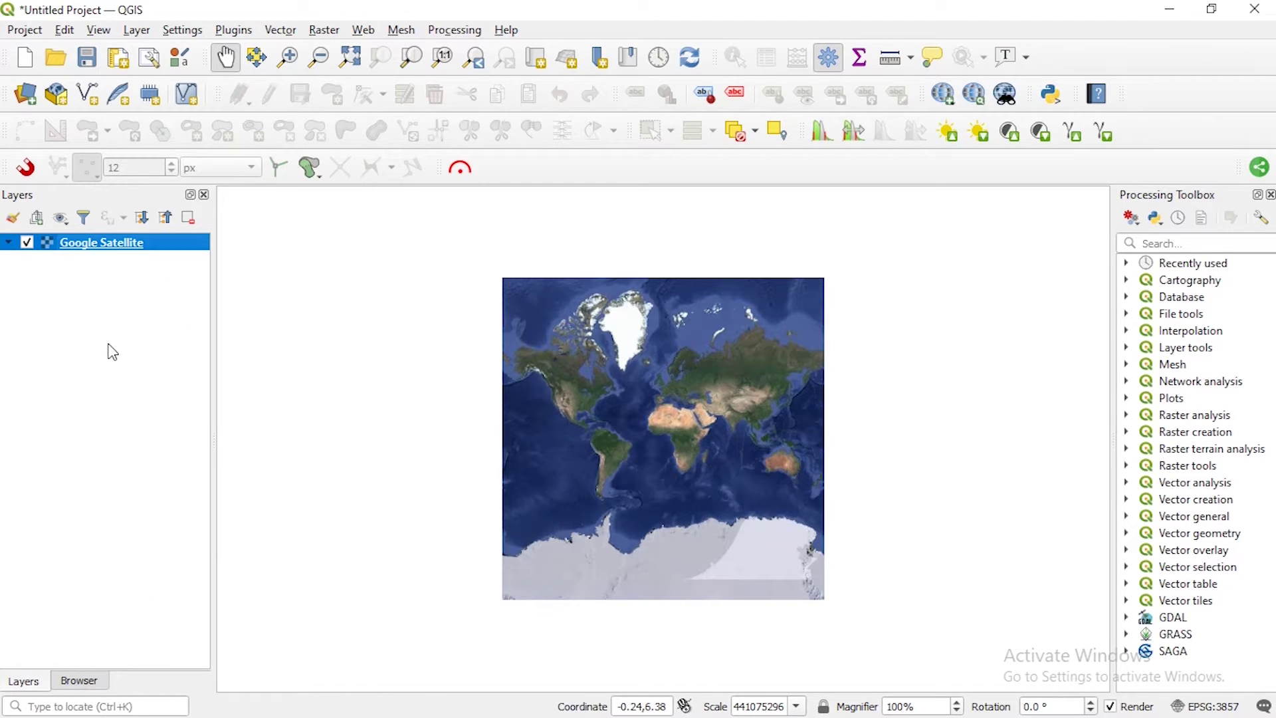
Return to the data source browser and collapse the WFS / OGC API - Features entry.
left_click(82, 680)
left_click(11, 513)
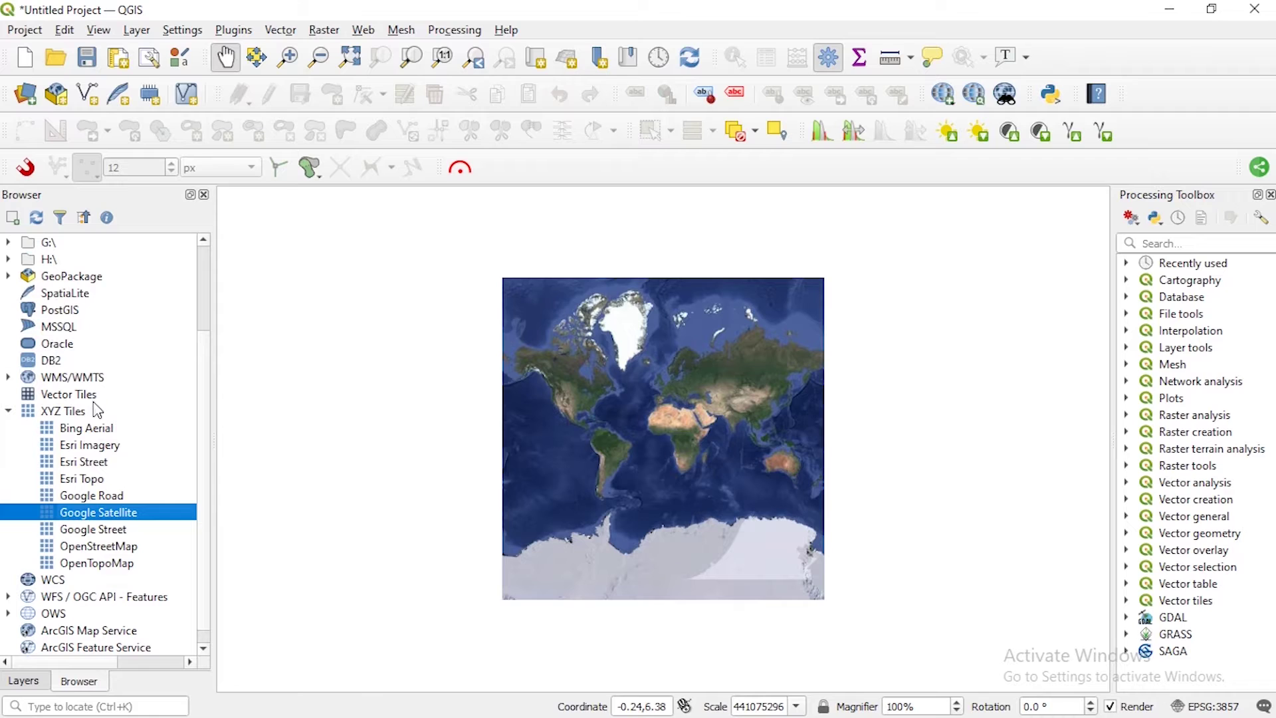
scroll(93, 432, "down", 1)
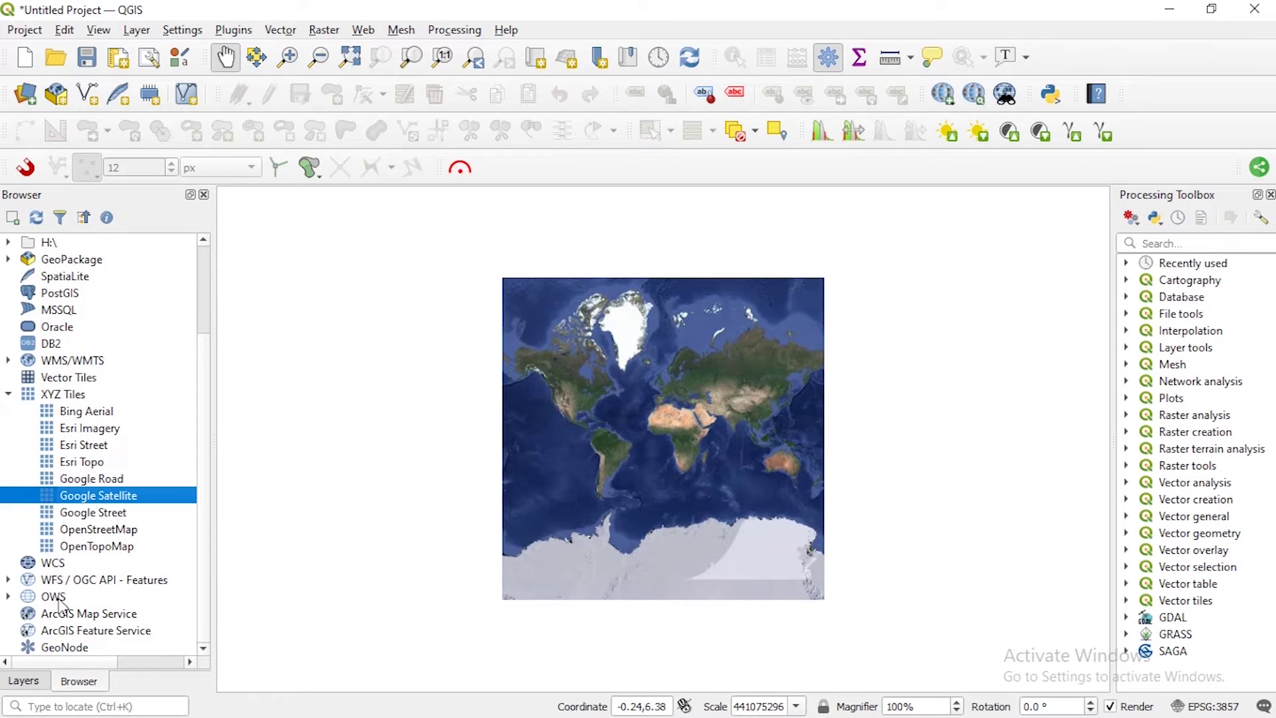
Look at the settings form for a new WFS connection and close it without creating one.
left_click(85, 581)
right_click(85, 577)
key("Escape")
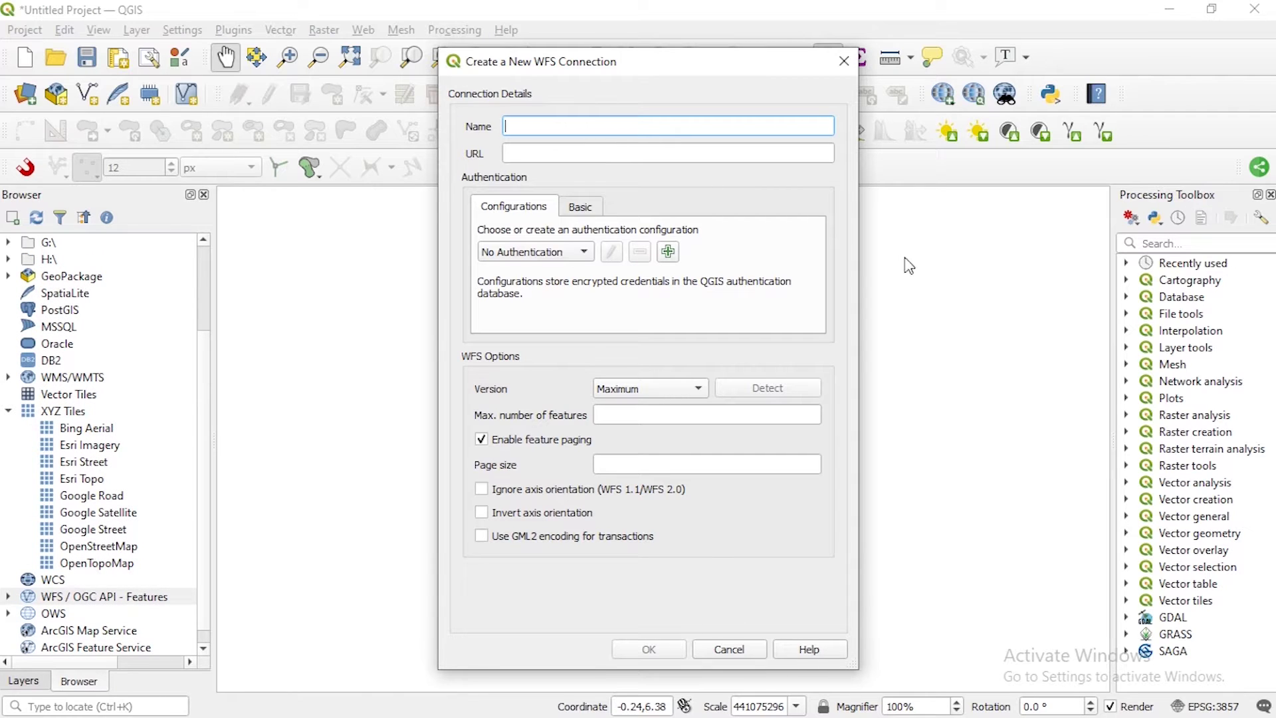
left_click(844, 63)
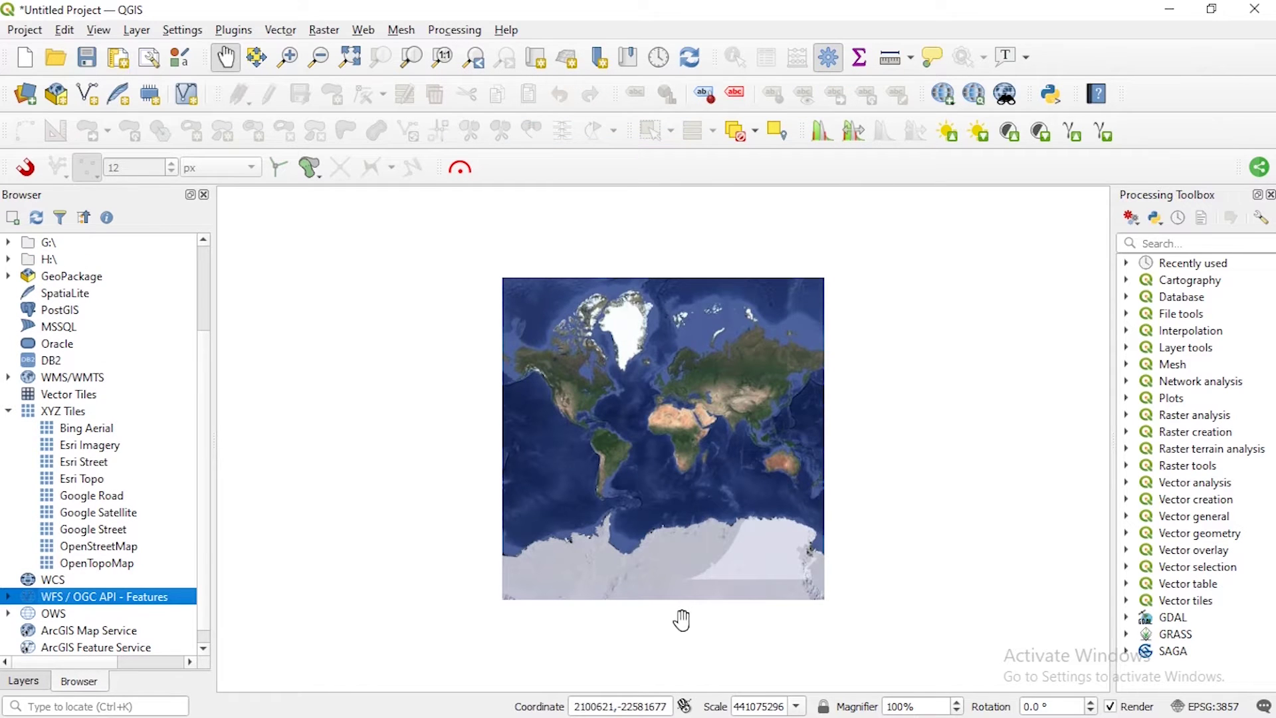
Switch to Chrome and browse the Hawaii Statewide GIS Program dataset listing down to the volunteer fire stations entry.
key("super")
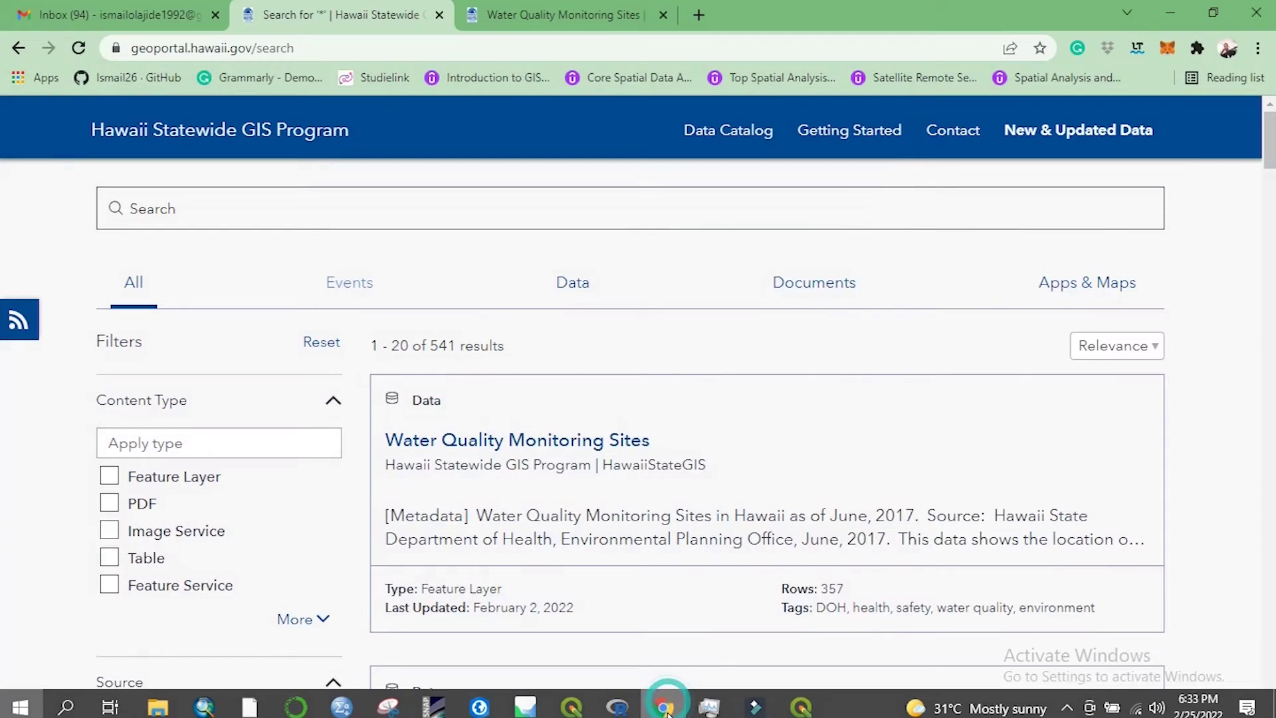
left_click(665, 701)
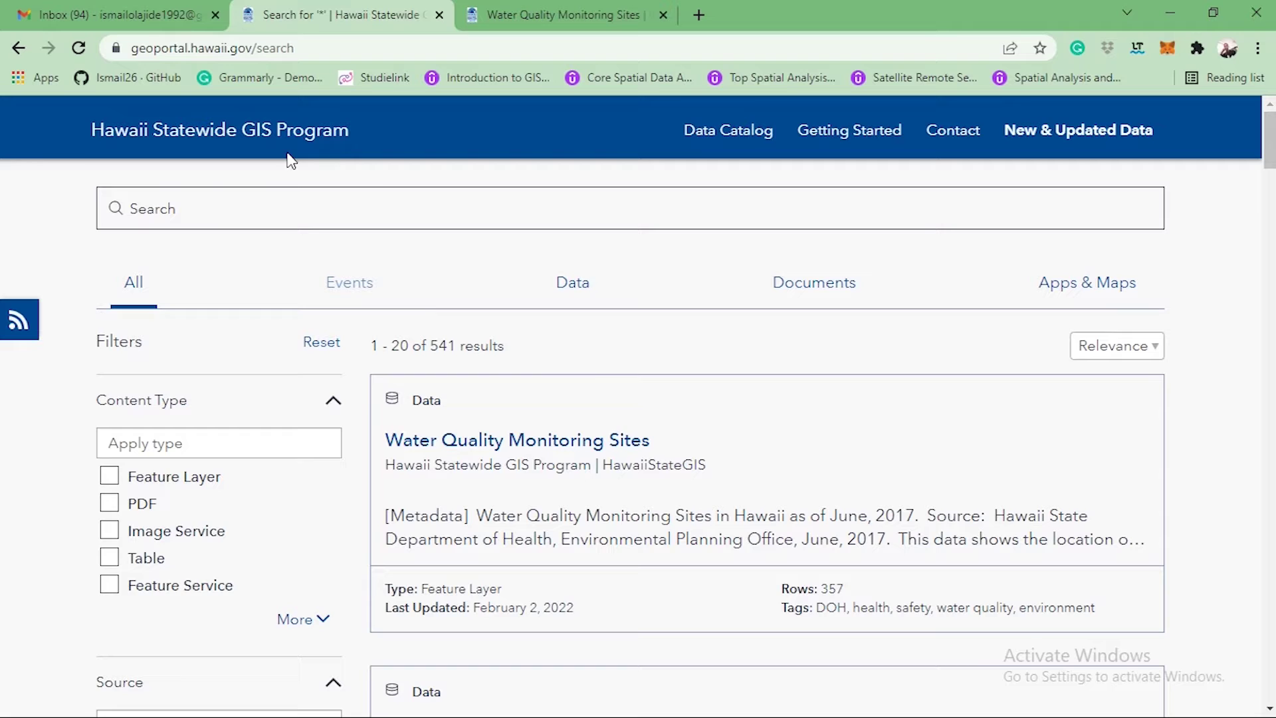
scroll(456, 361, "down", 1)
scroll(463, 375, "up", 1)
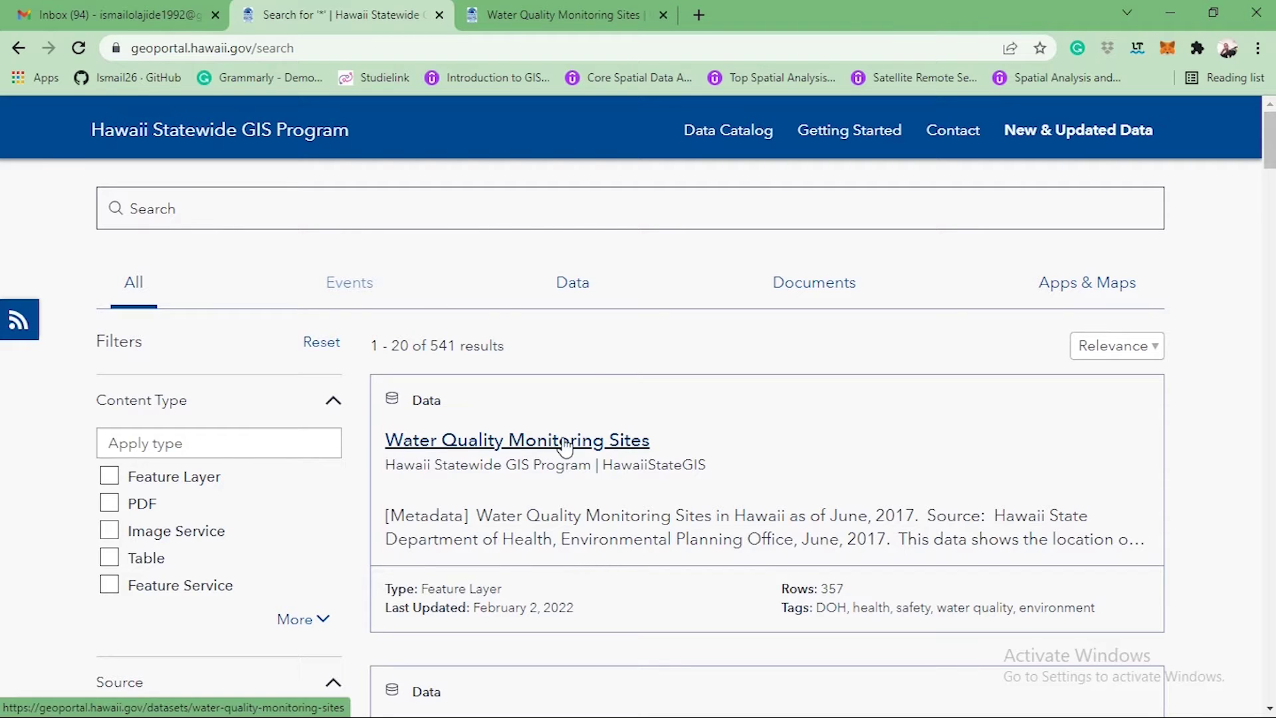
scroll(618, 455, "down", 5)
scroll(632, 473, "down", 8)
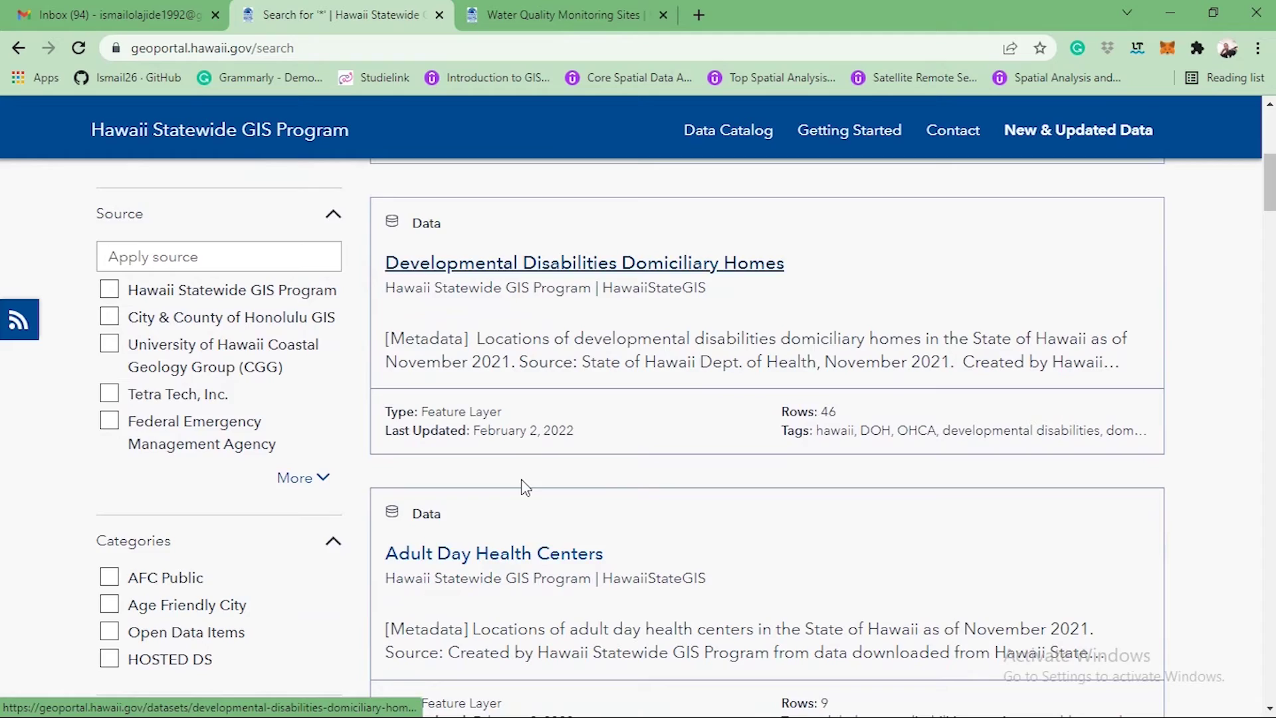
scroll(534, 483, "down", 7)
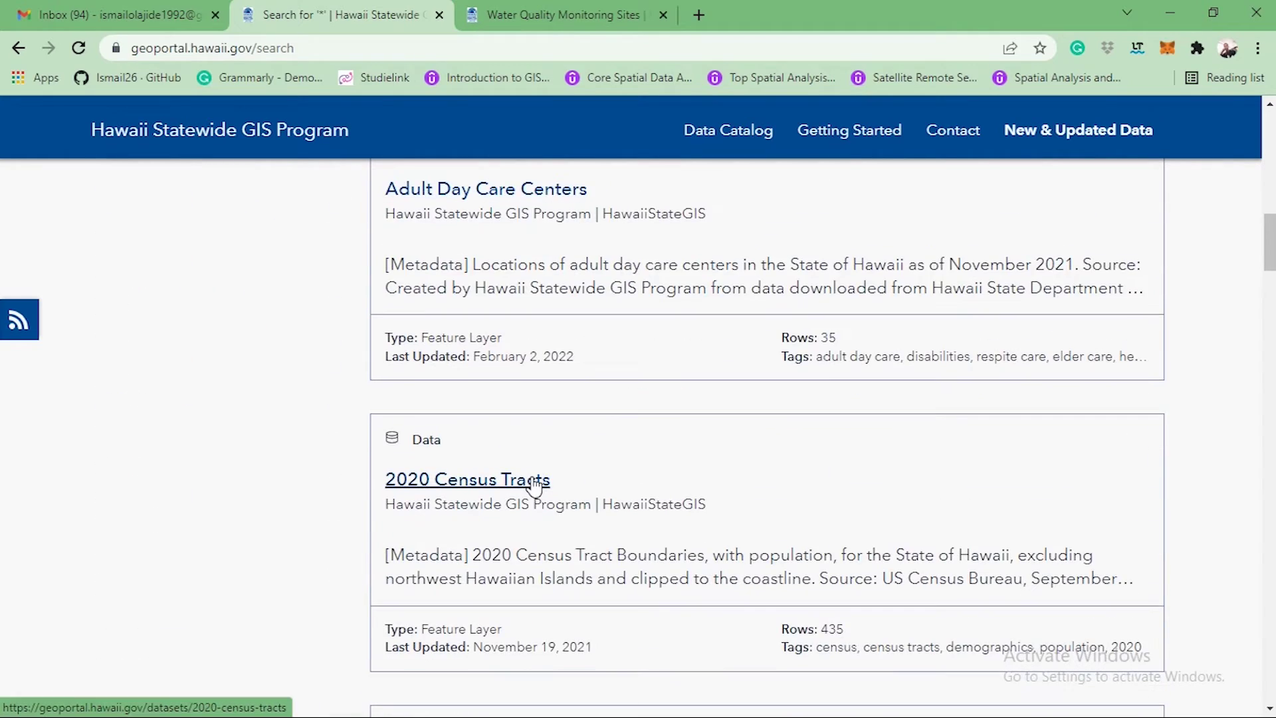
scroll(524, 440, "down", 5)
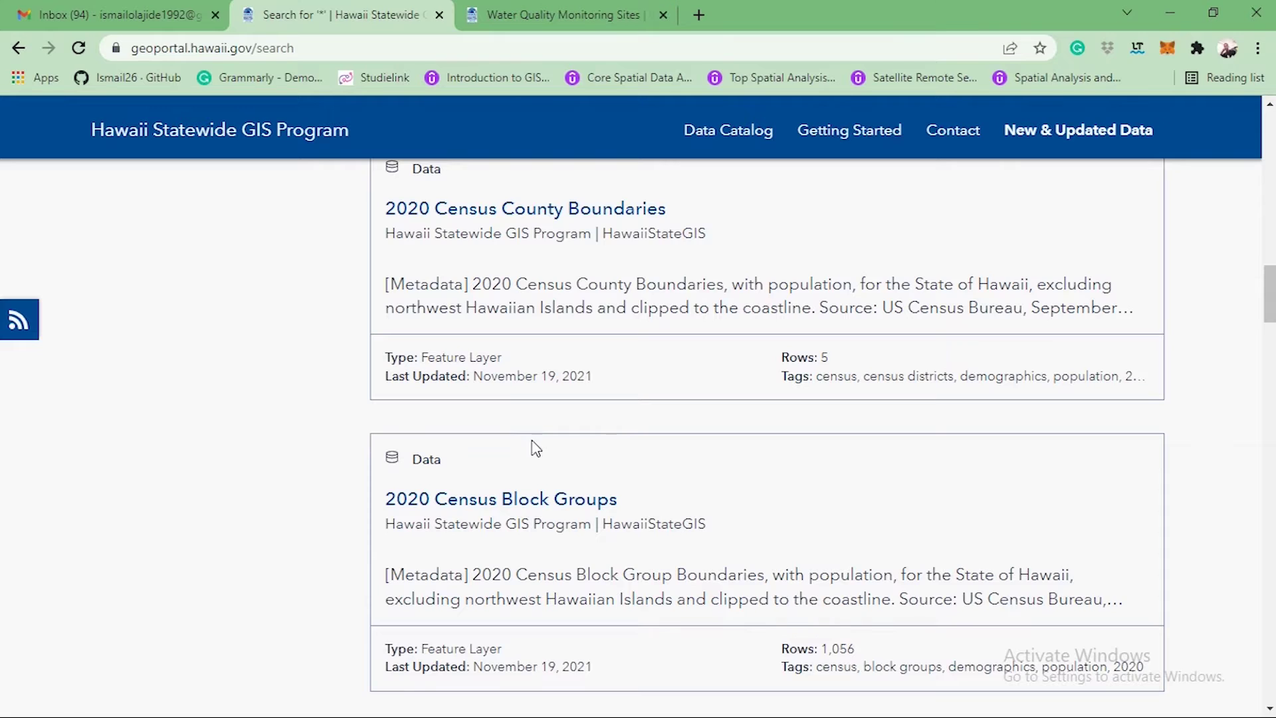
scroll(500, 438, "down", 4)
scroll(495, 447, "down", 8)
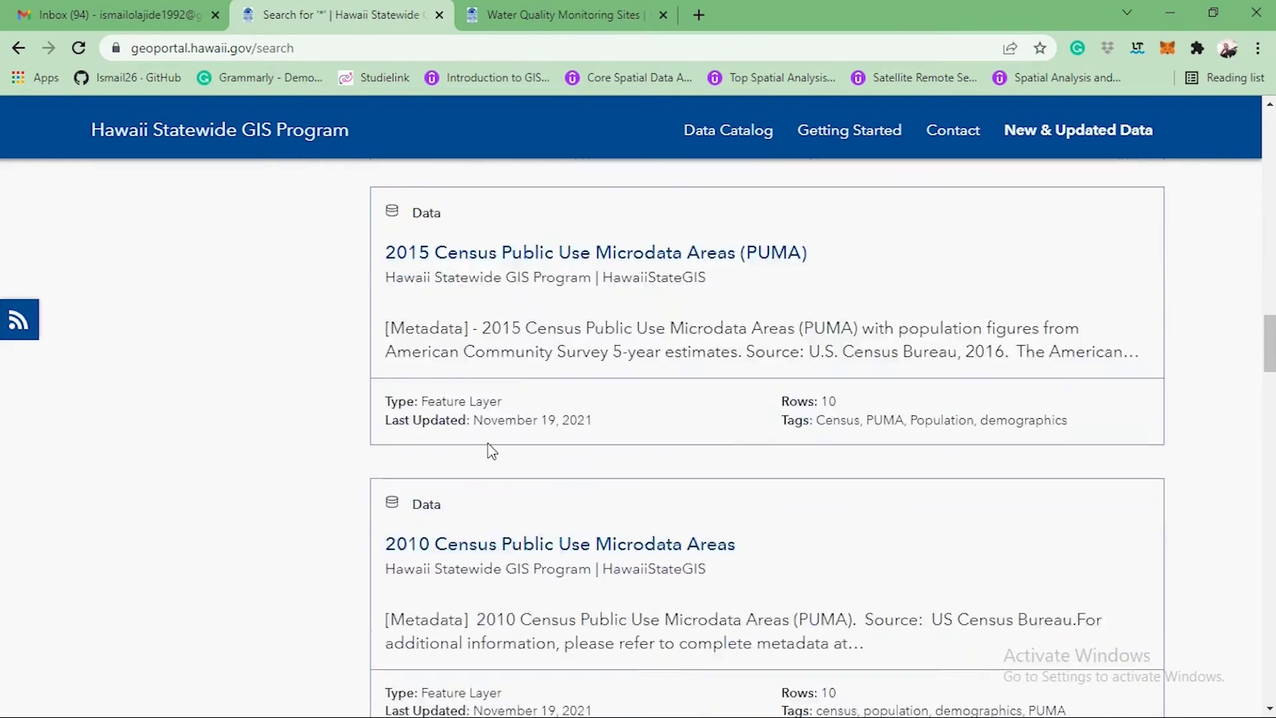
scroll(489, 449, "up", 4)
scroll(484, 479, "down", 4)
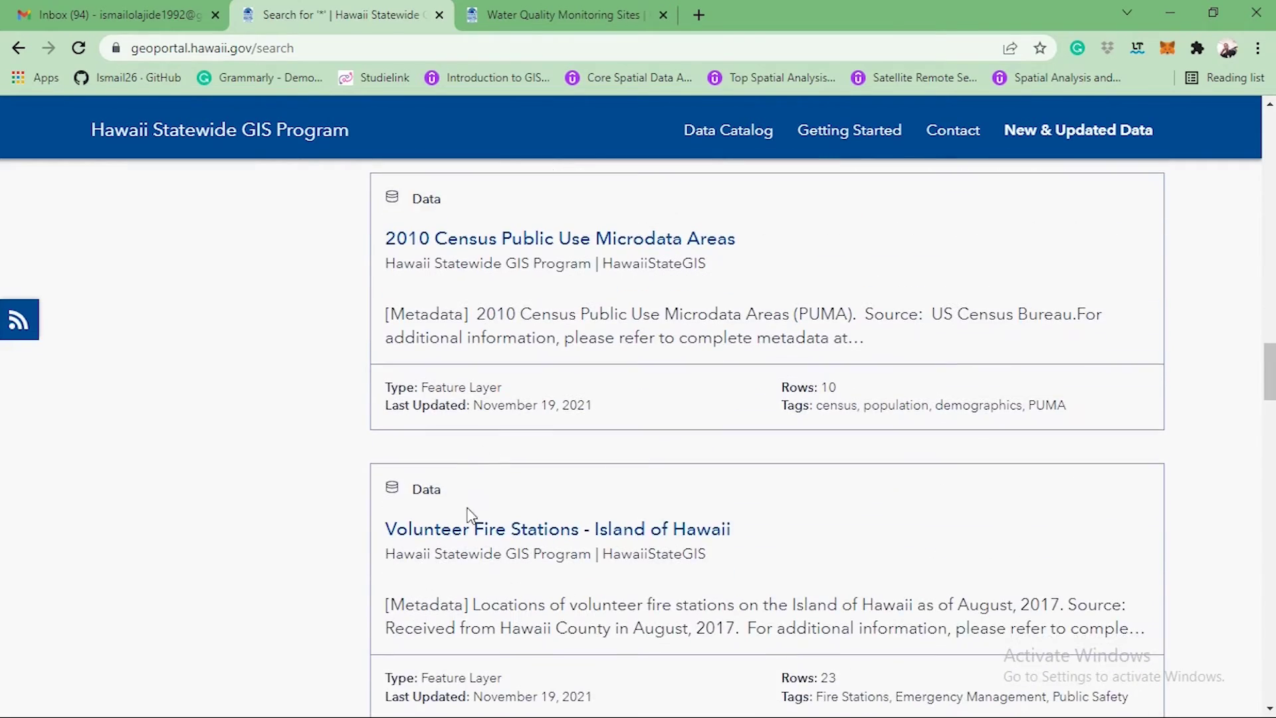
scroll(492, 525, "down", 1)
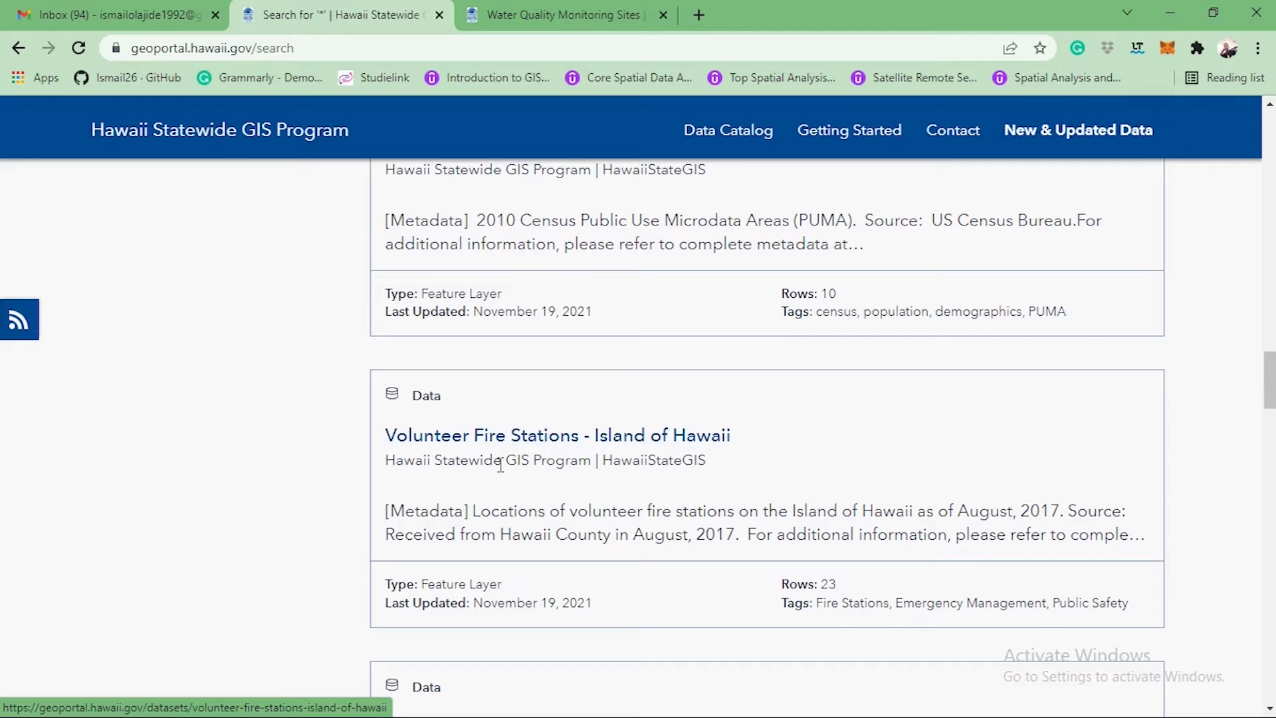
Open the Volunteer Fire Stations - Island of Hawaii dataset in a new browser tab and bring that tab forward.
right_click(458, 442)
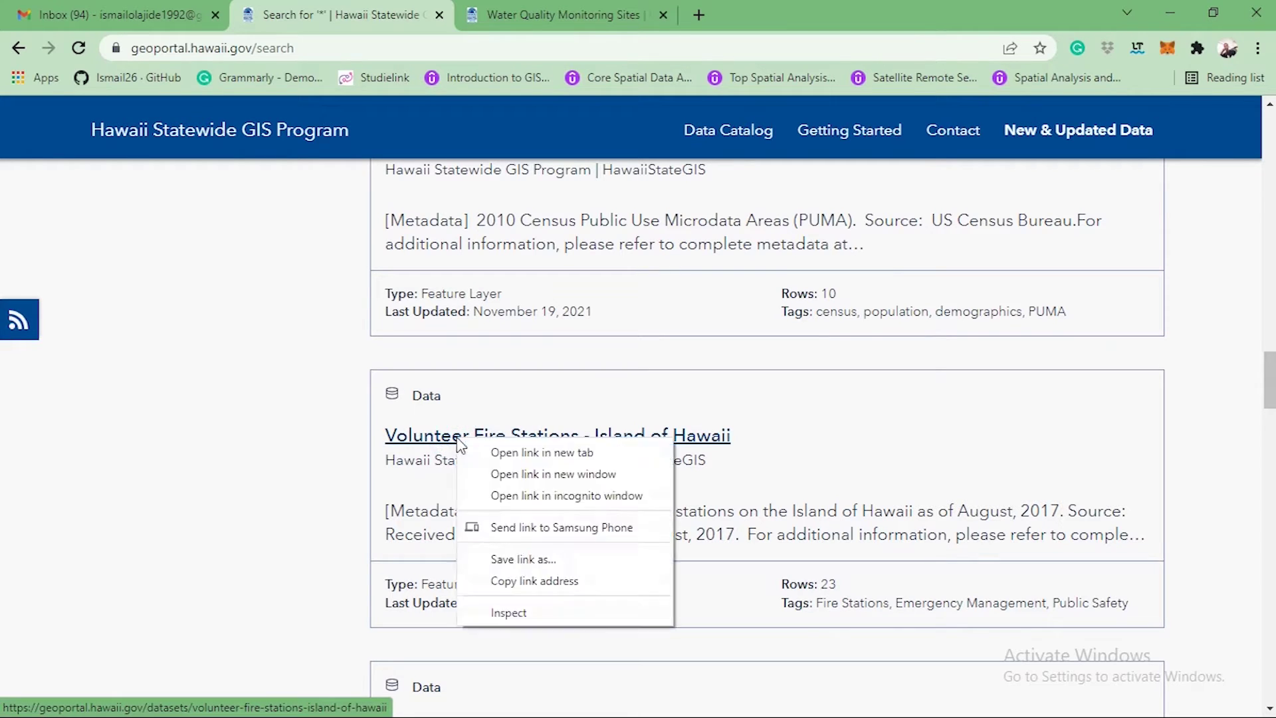
left_click(514, 453)
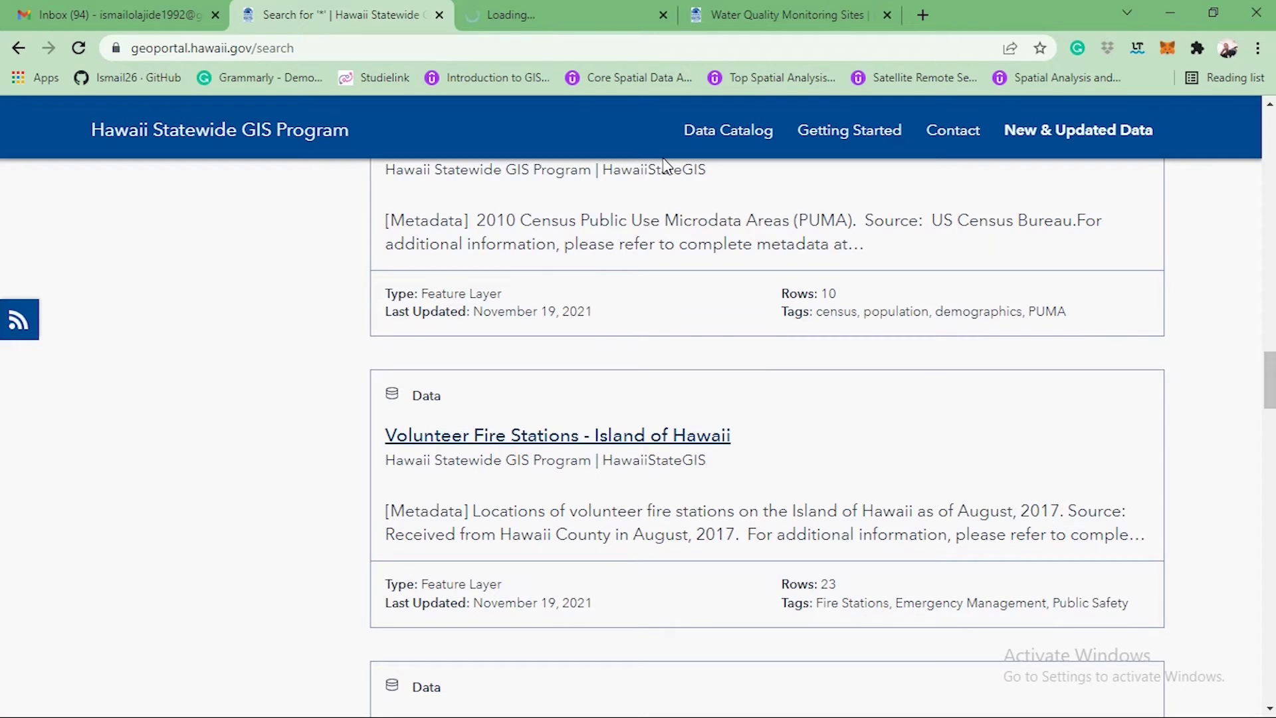
left_click(585, 16)
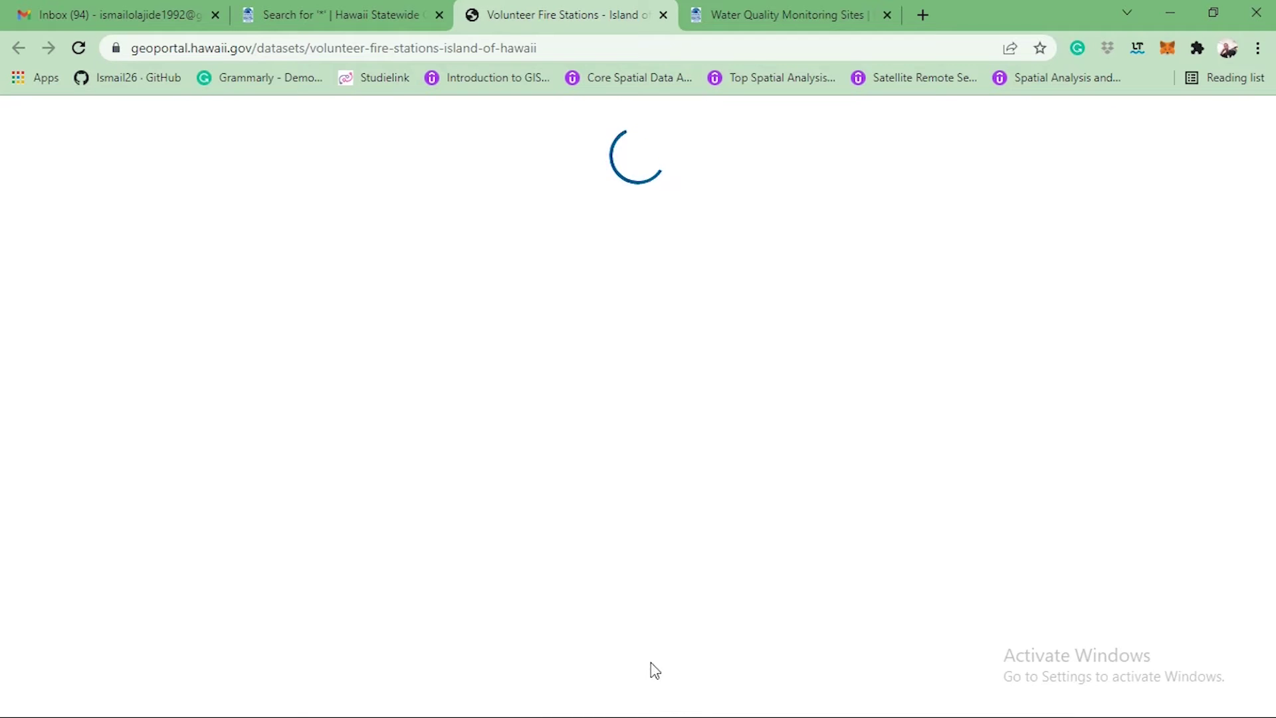
key("super")
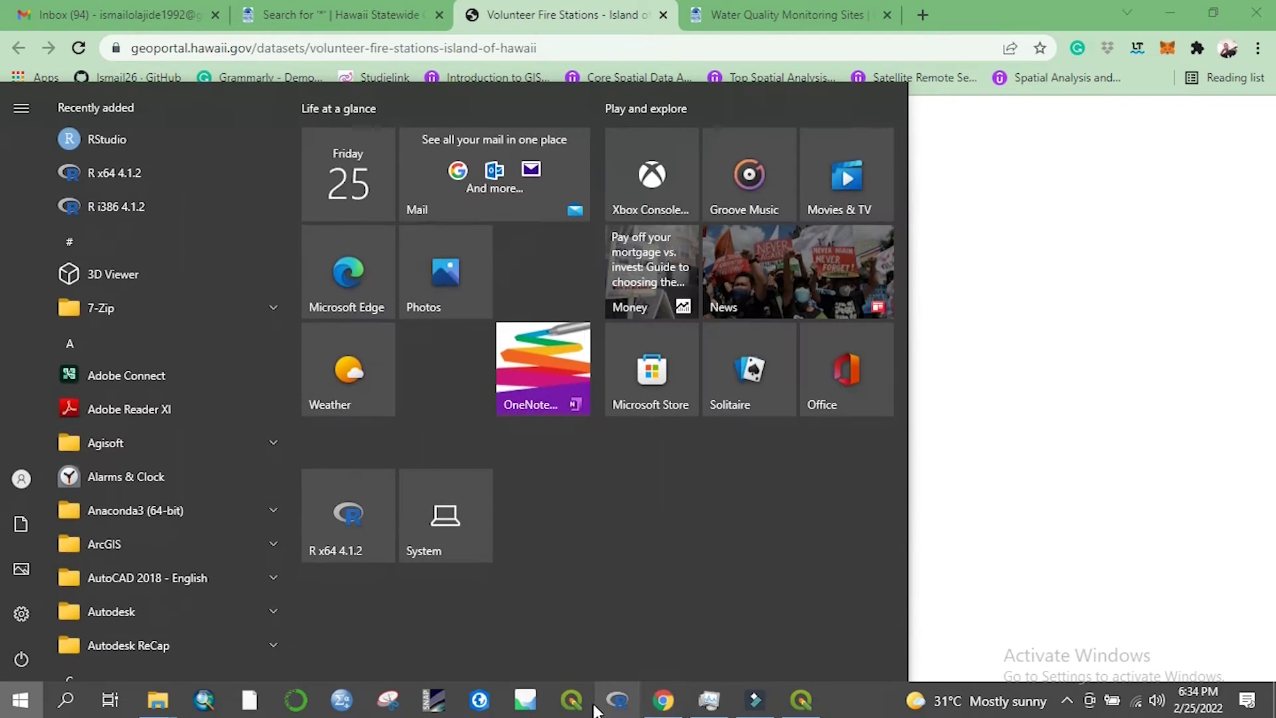
left_click(763, 706)
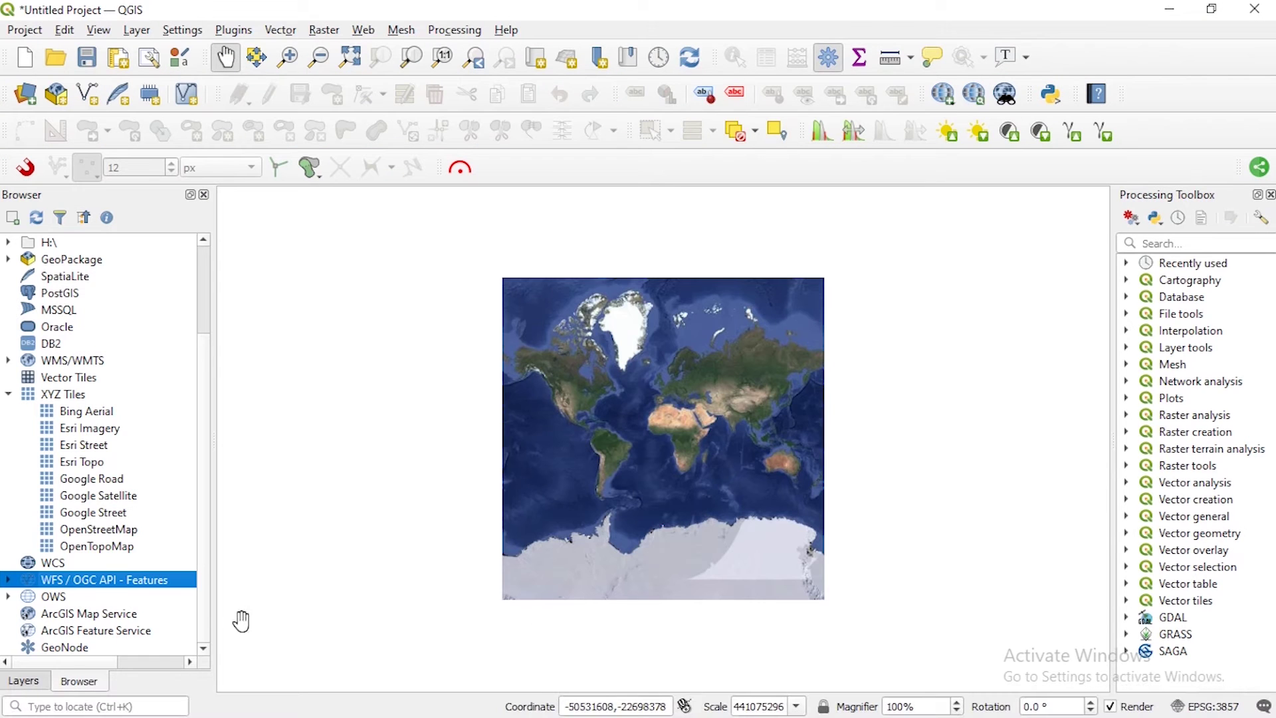
right_click(86, 587)
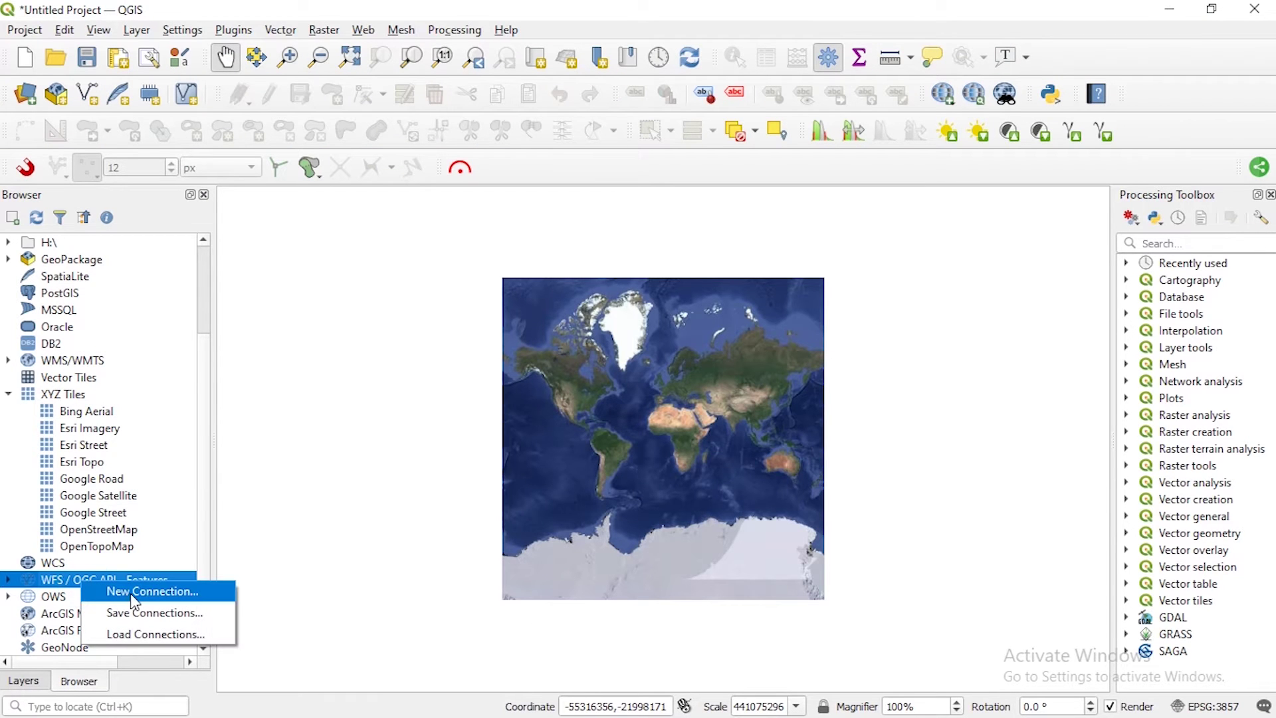
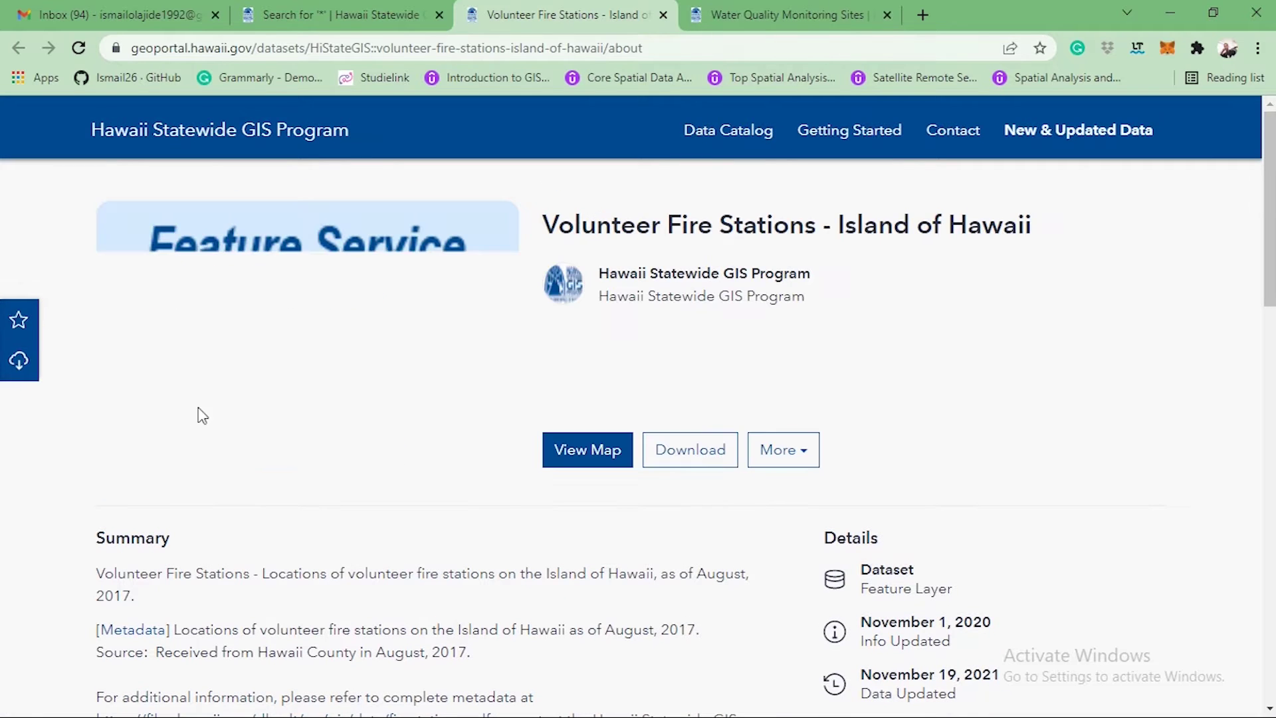
Expand the API resources of the Volunteer Fire Stations - Island of Hawaii dataset and copy its OGC WFS link.
scroll(760, 385, "down", 7)
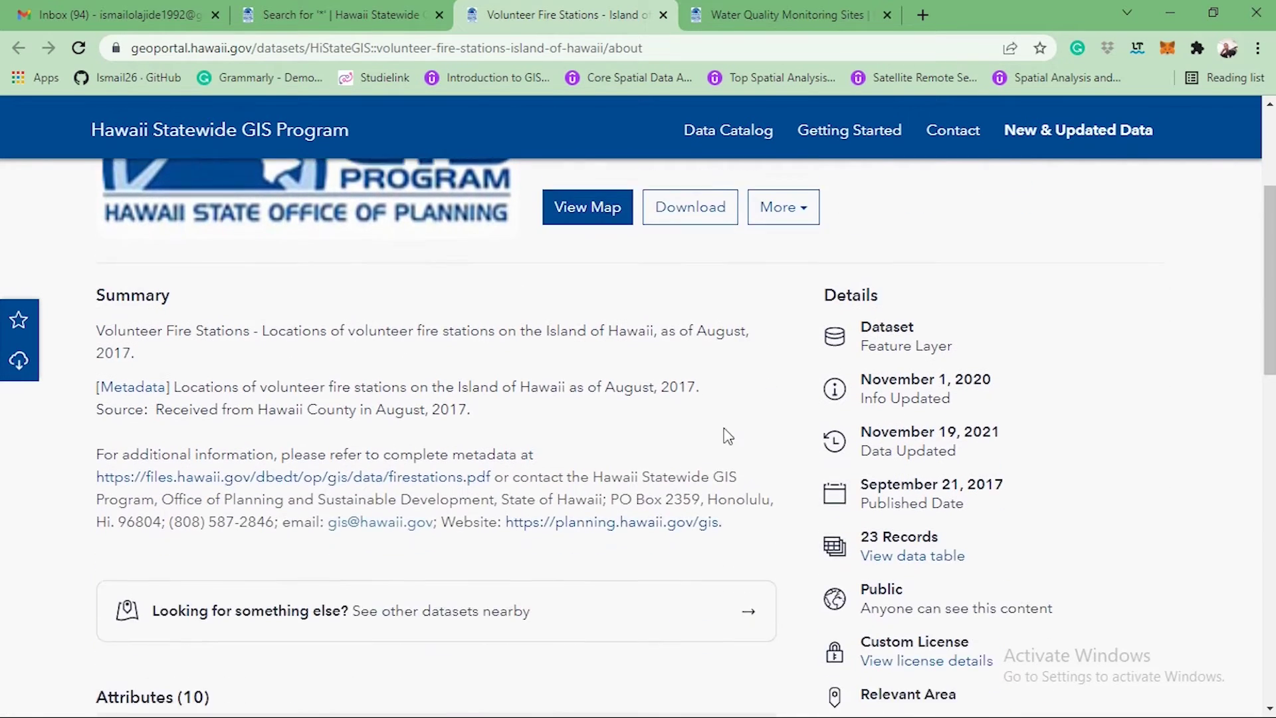
scroll(713, 444, "up", 7)
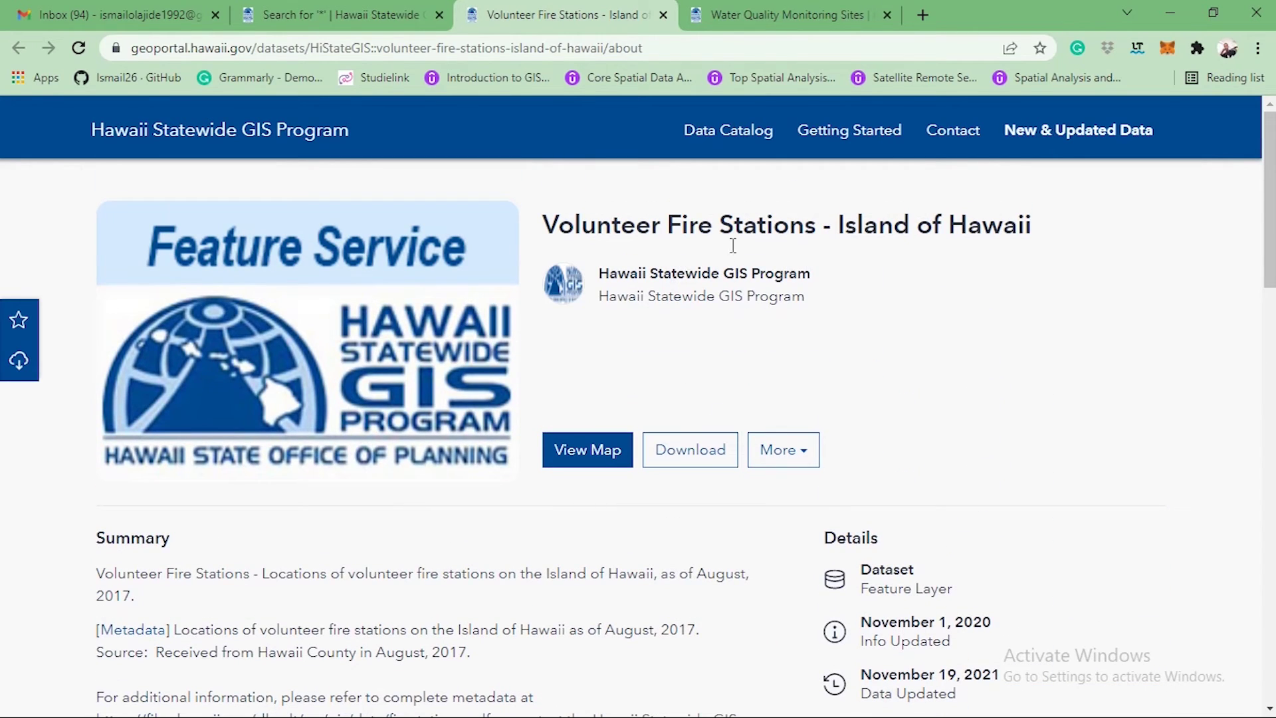
scroll(925, 401, "down", 7)
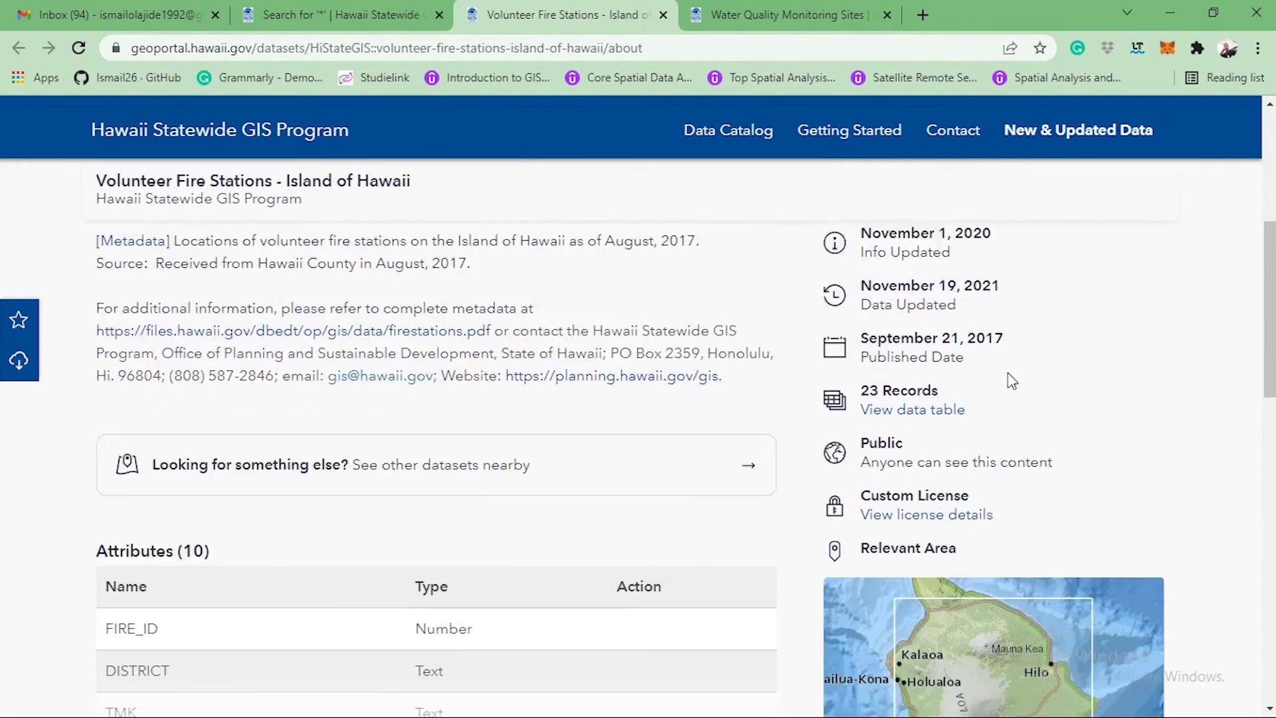
scroll(1086, 421, "down", 4)
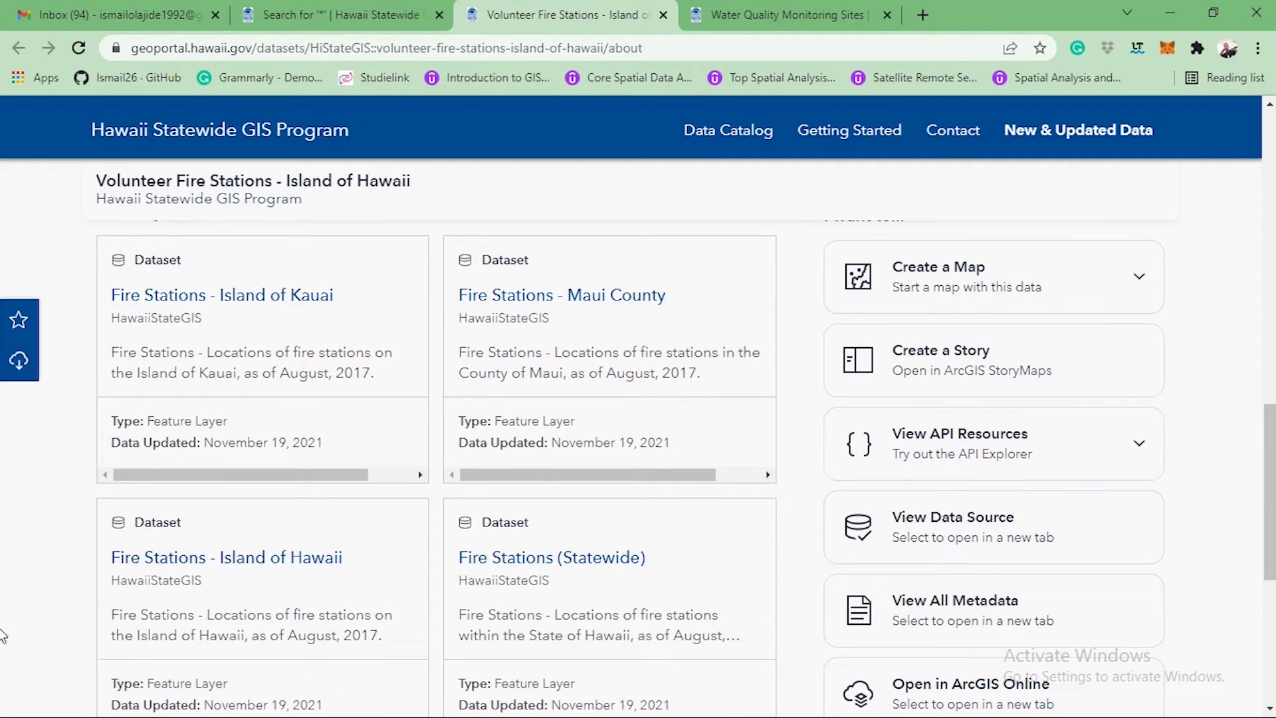
left_click(1138, 452)
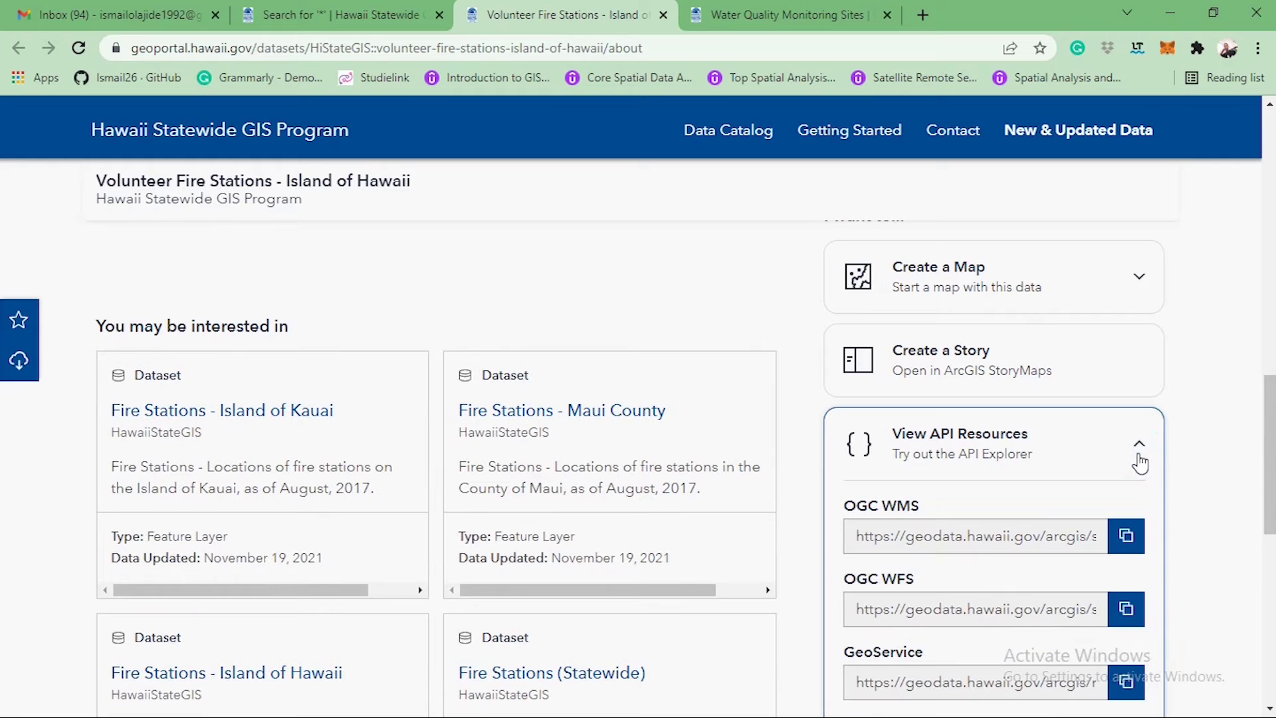
scroll(1110, 448, "down", 4)
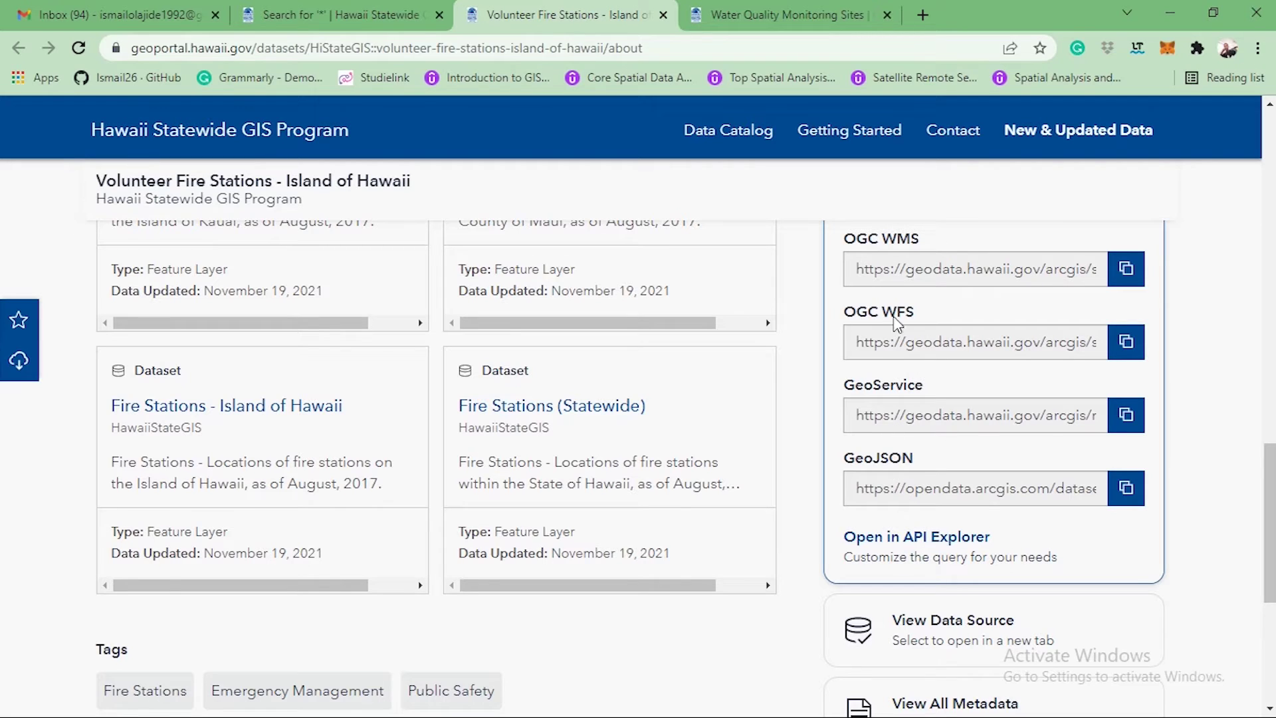
left_click(1126, 342)
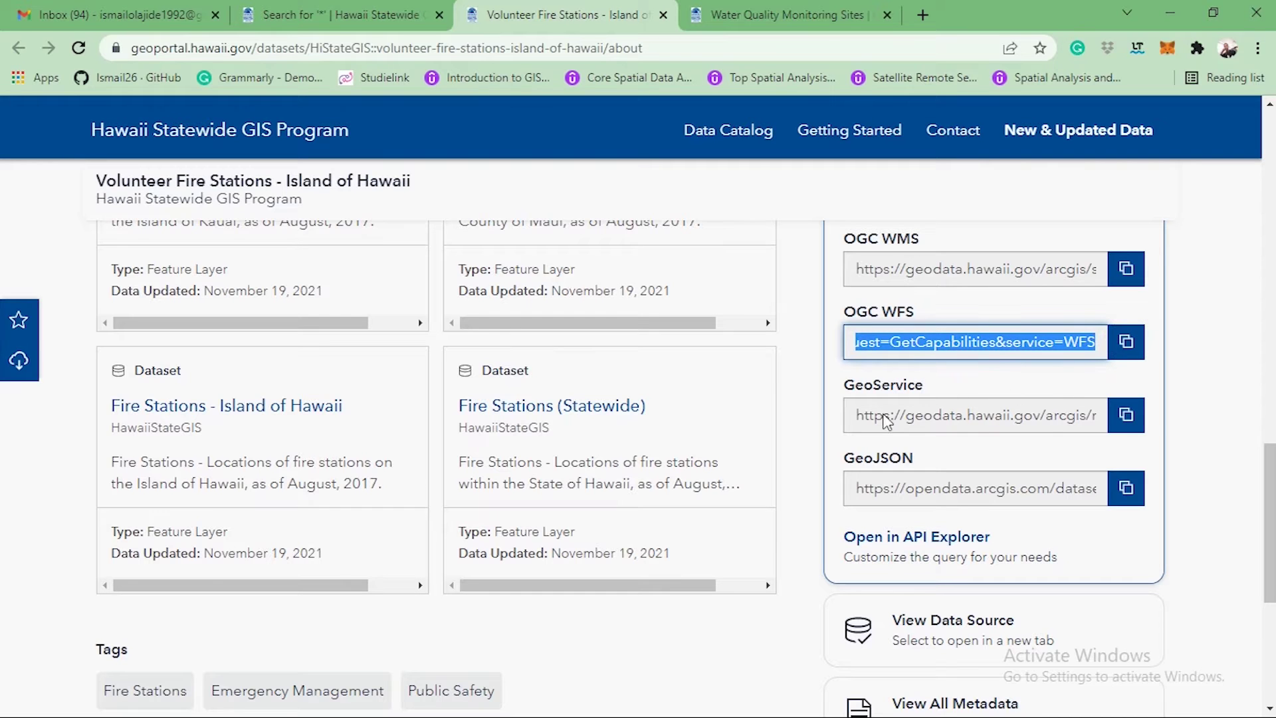
left_click_drag(1268, 495, 1268, 162)
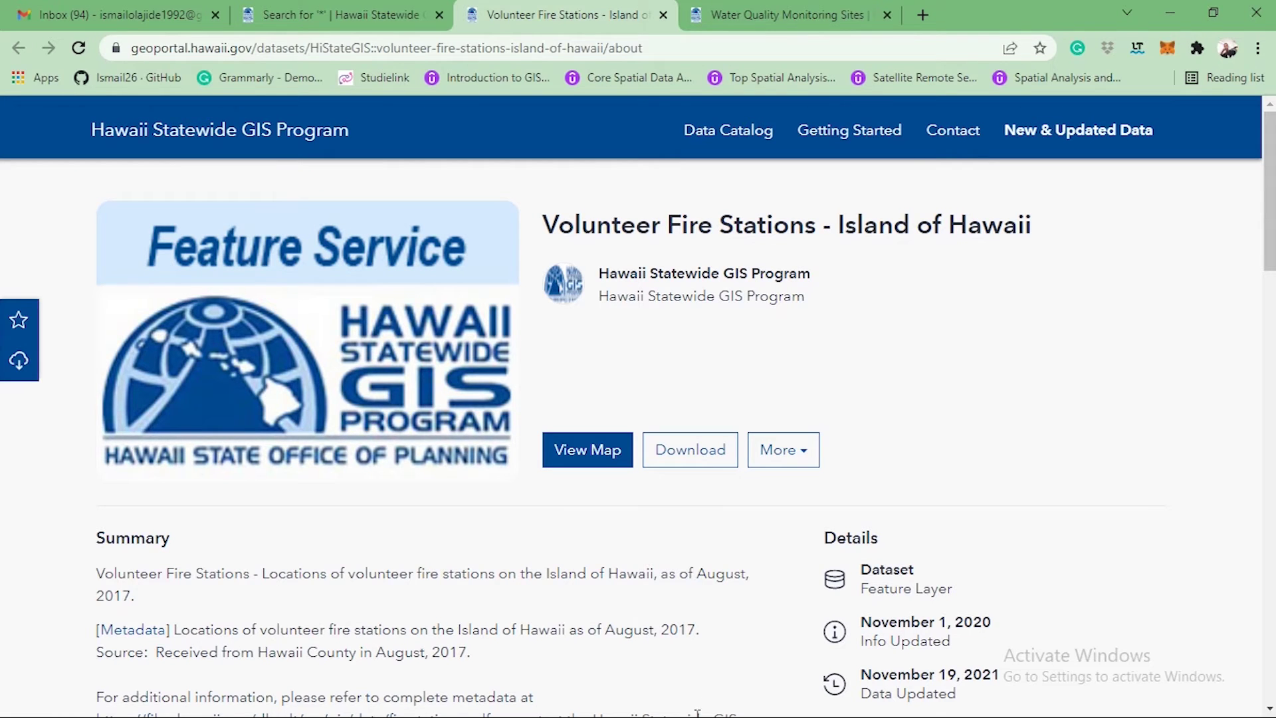
Switch to QGIS and create a WFS connection named Hawaii Fire Station using the copied WFS link as its URL.
key("super")
left_click(775, 703)
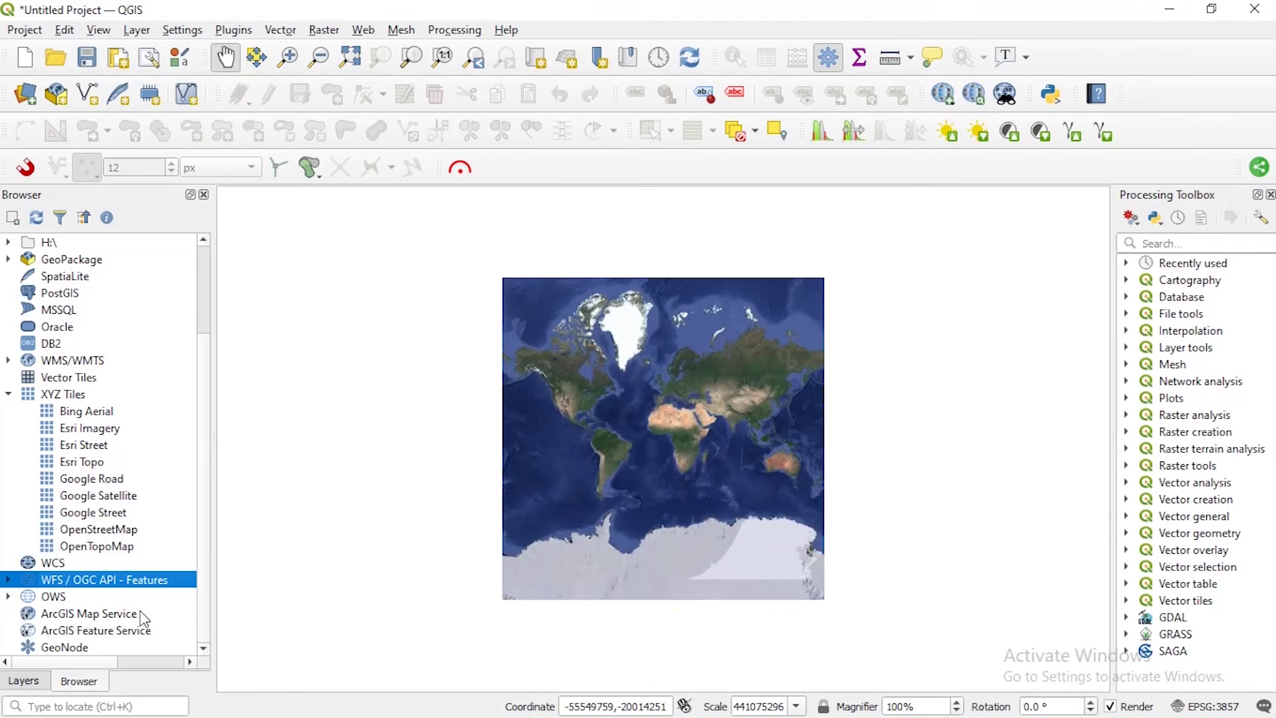
right_click(128, 584)
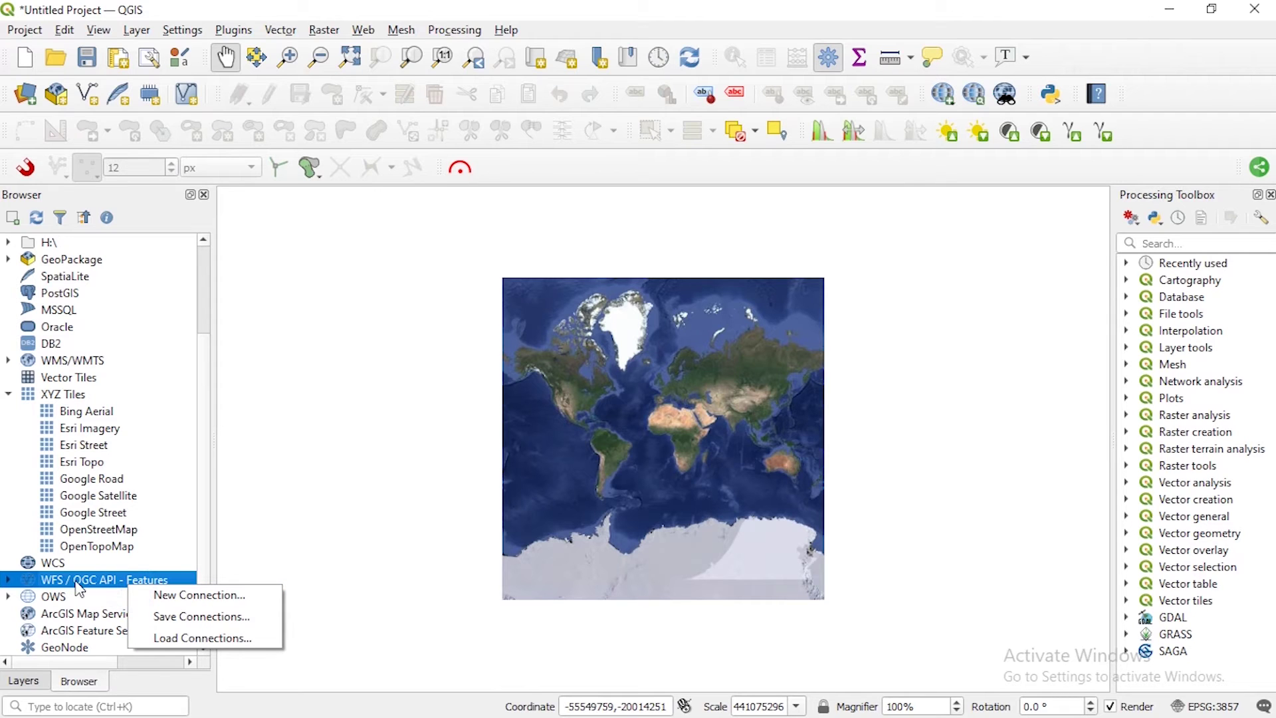
left_click(185, 595)
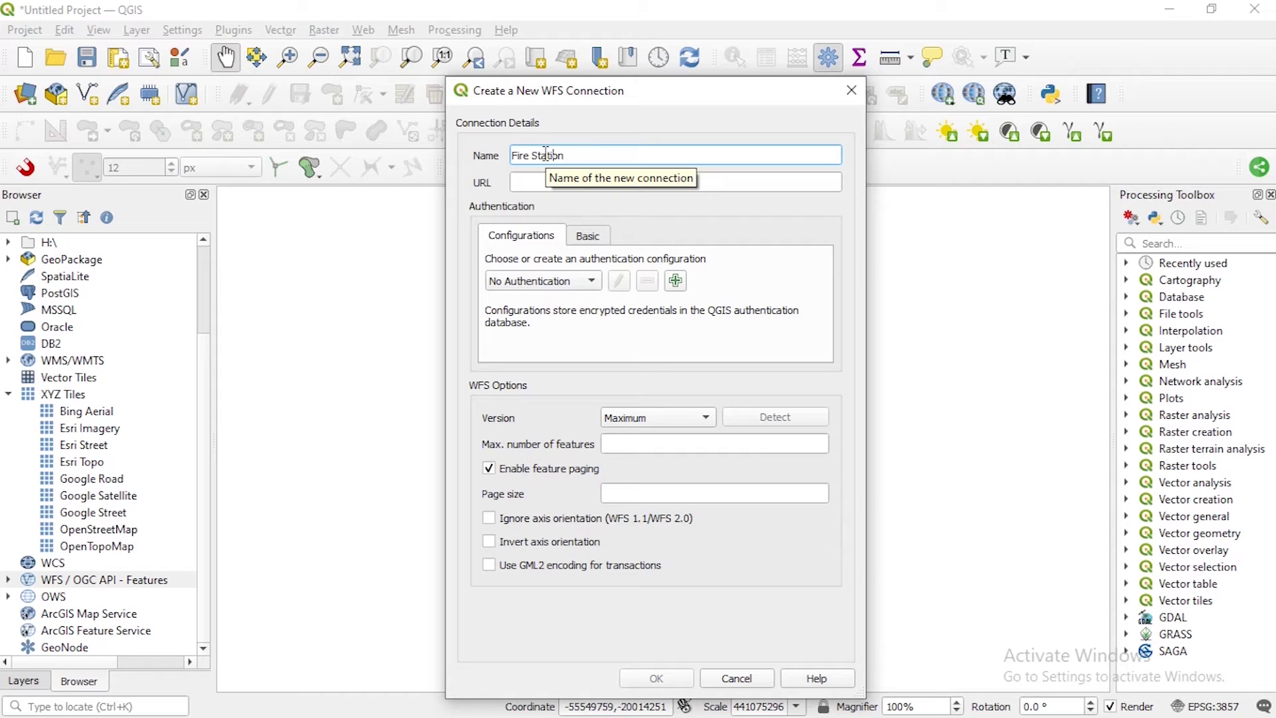
type("Hawaii Fire")
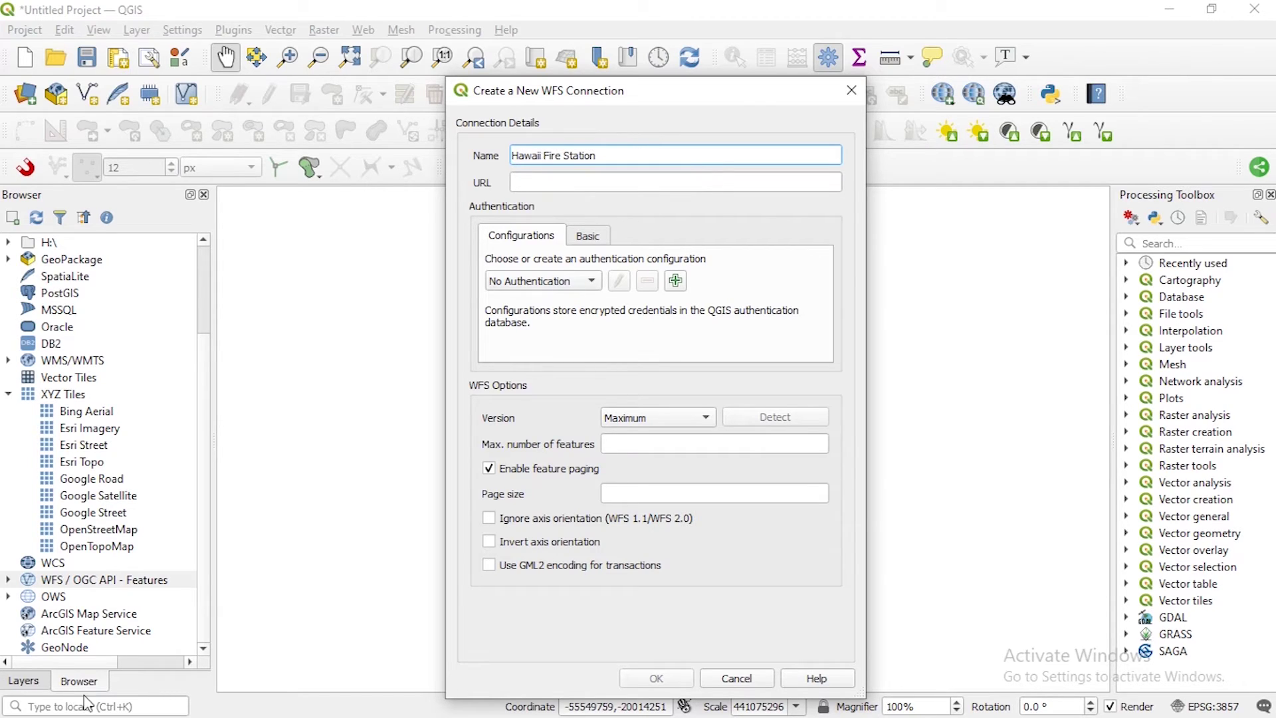
left_click(582, 181)
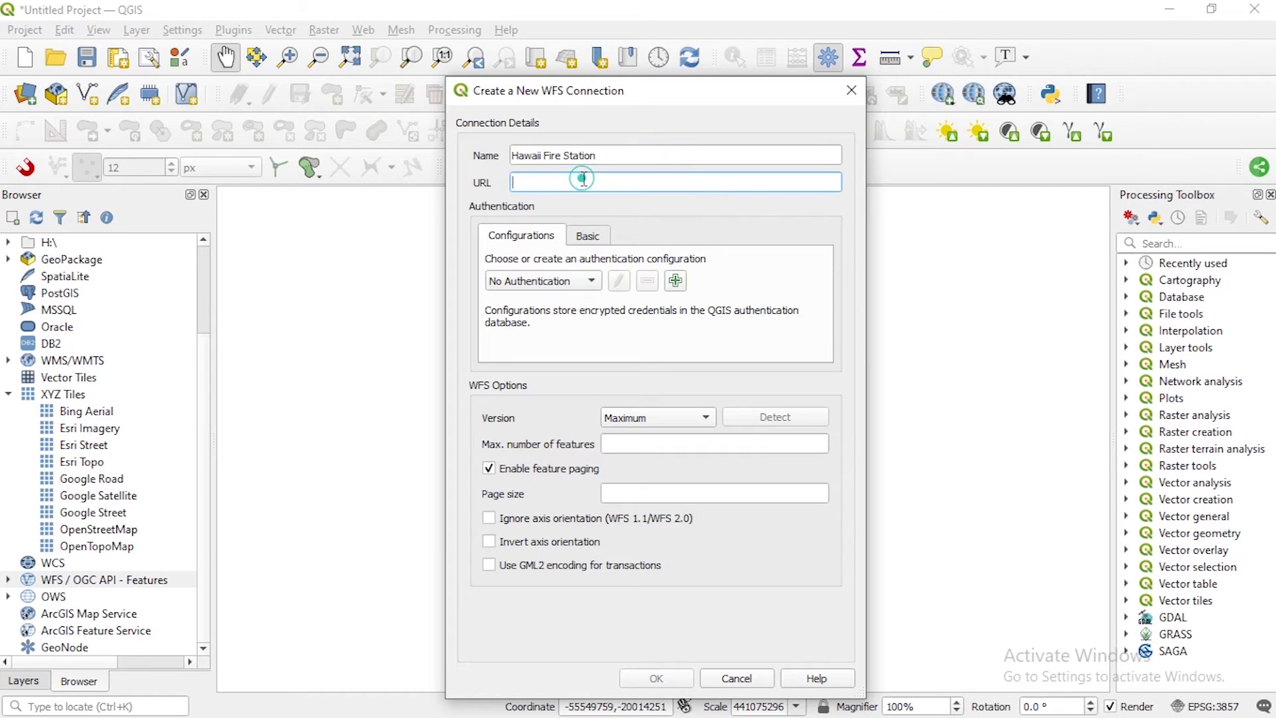
right_click(586, 185)
left_click(620, 277)
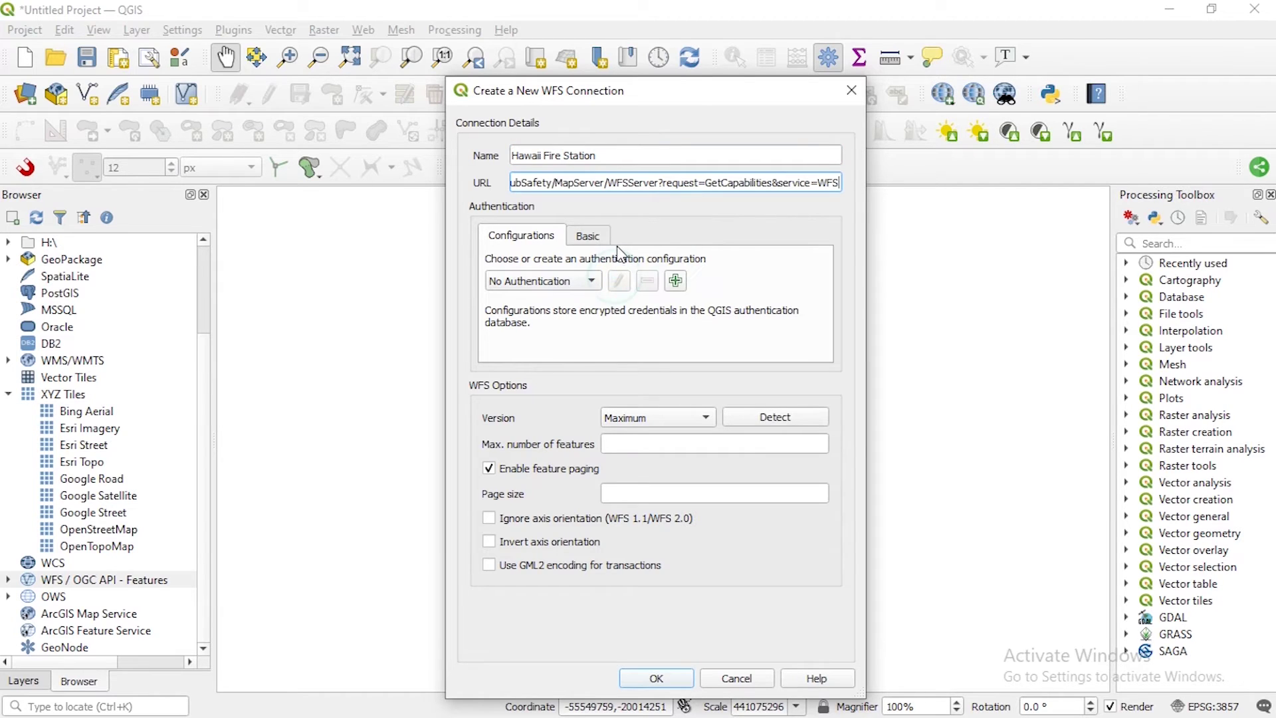
left_click(658, 678)
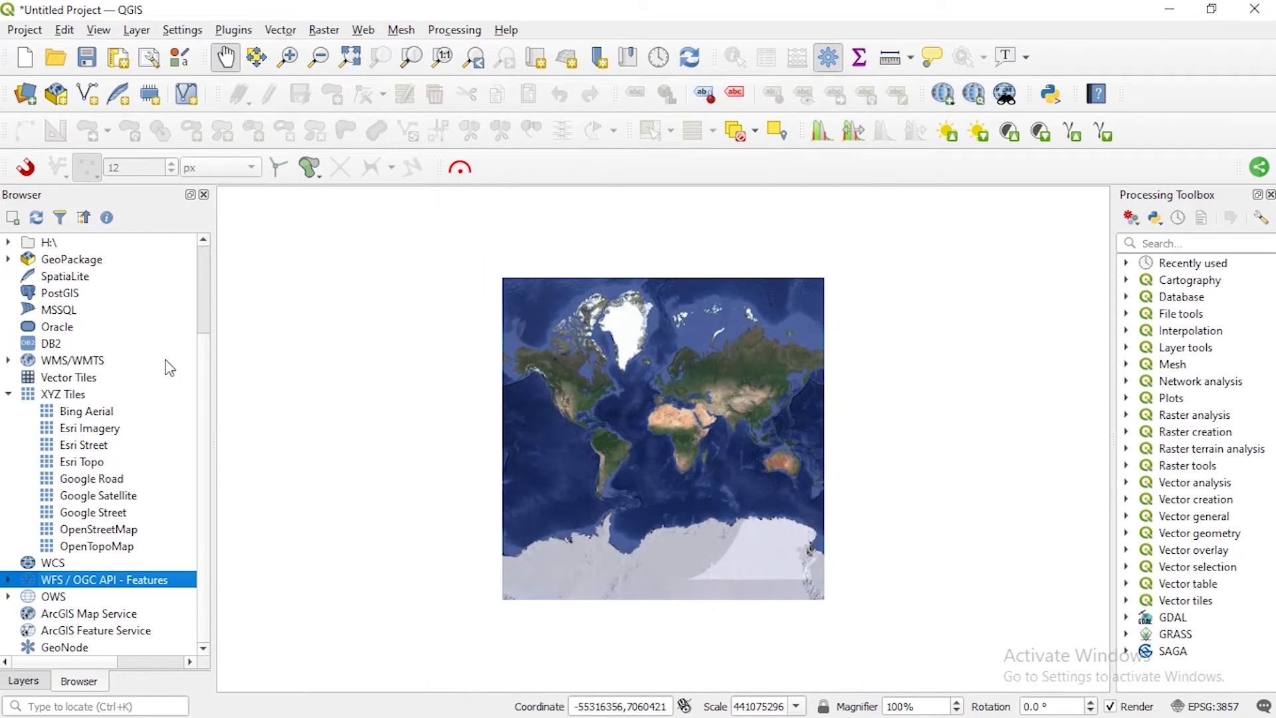
Expand the WFS connections, collapse Water Quality Monitoring Site, and list the layers of the Hawaii Fire Station connection.
left_click(204, 346)
left_click(8, 580)
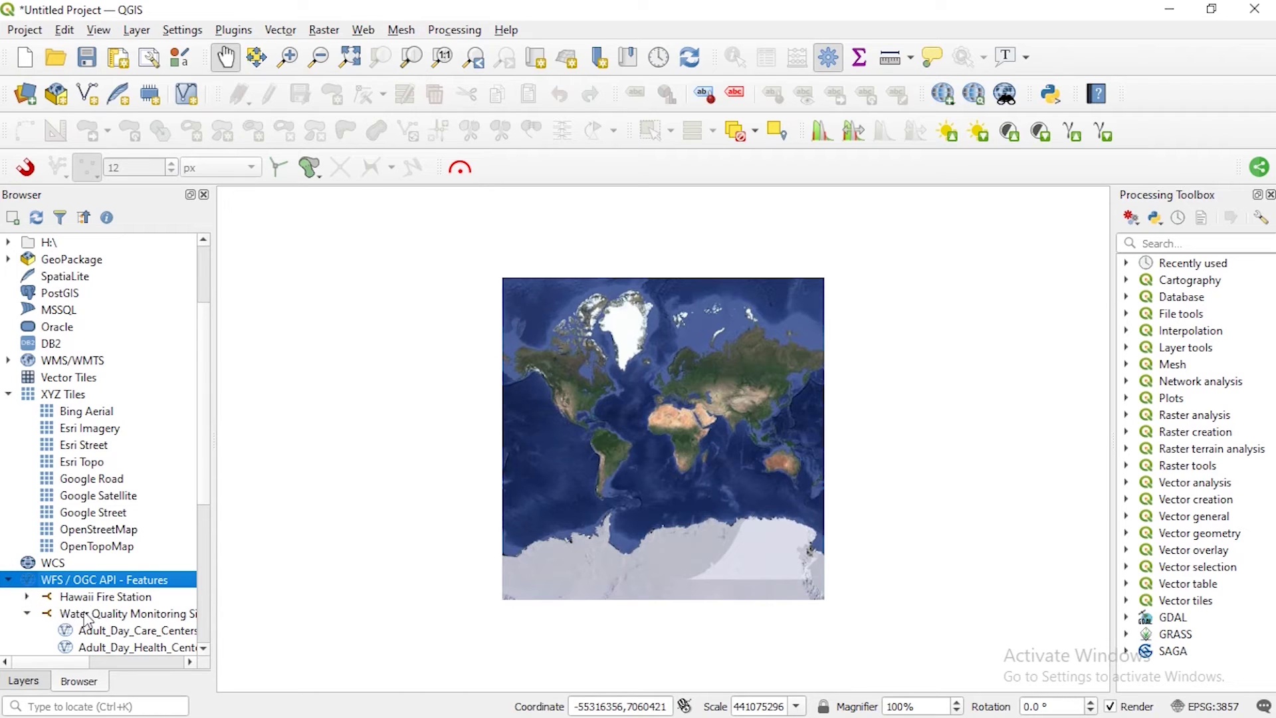
left_click(26, 612)
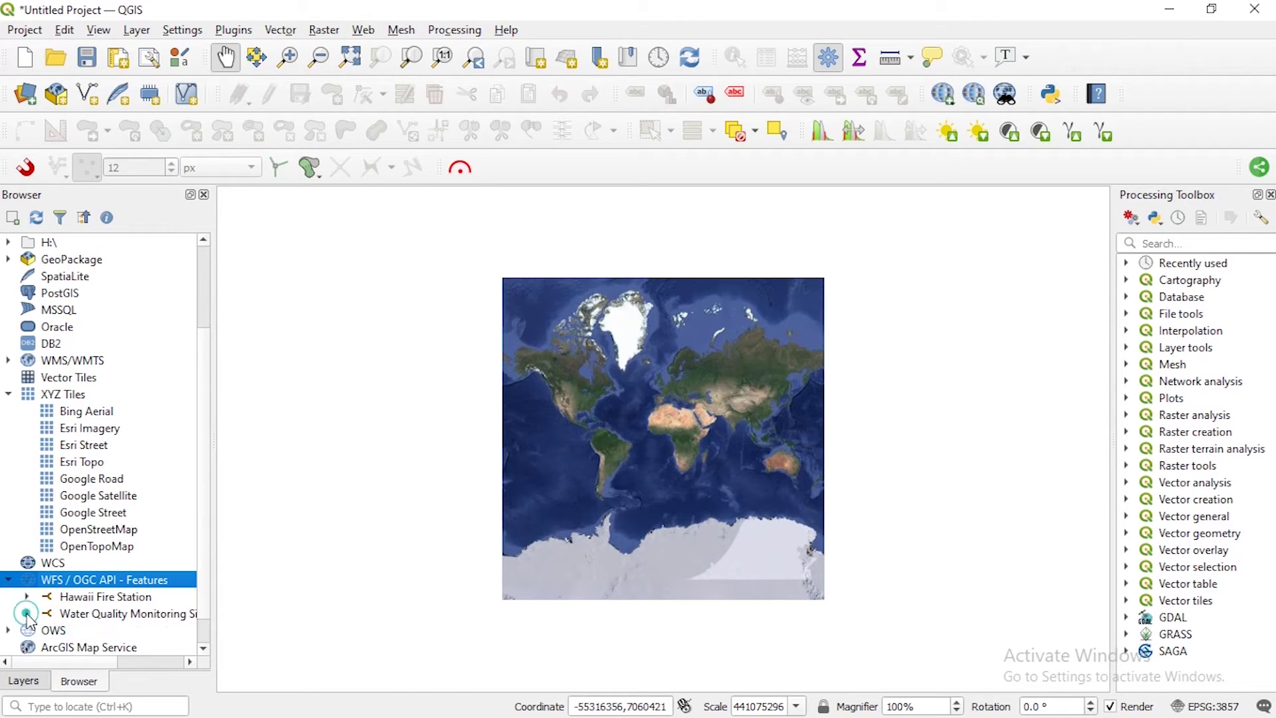
right_click(90, 613)
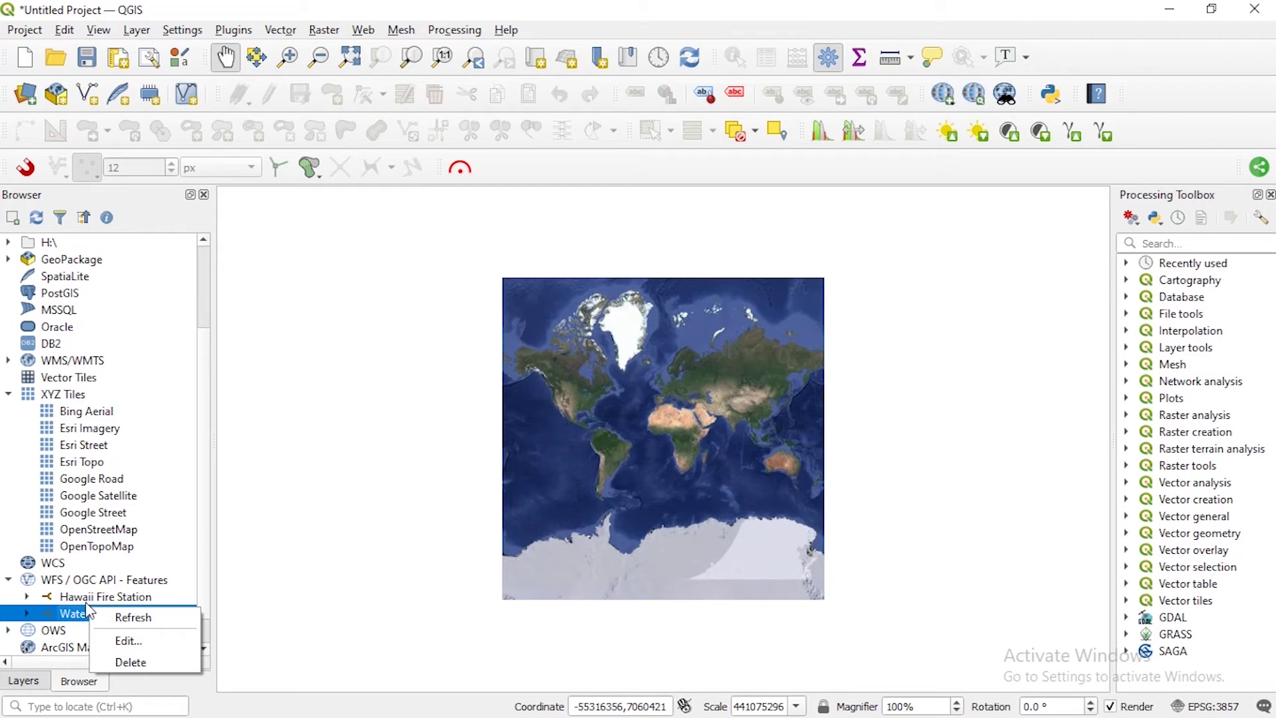
left_click(79, 603)
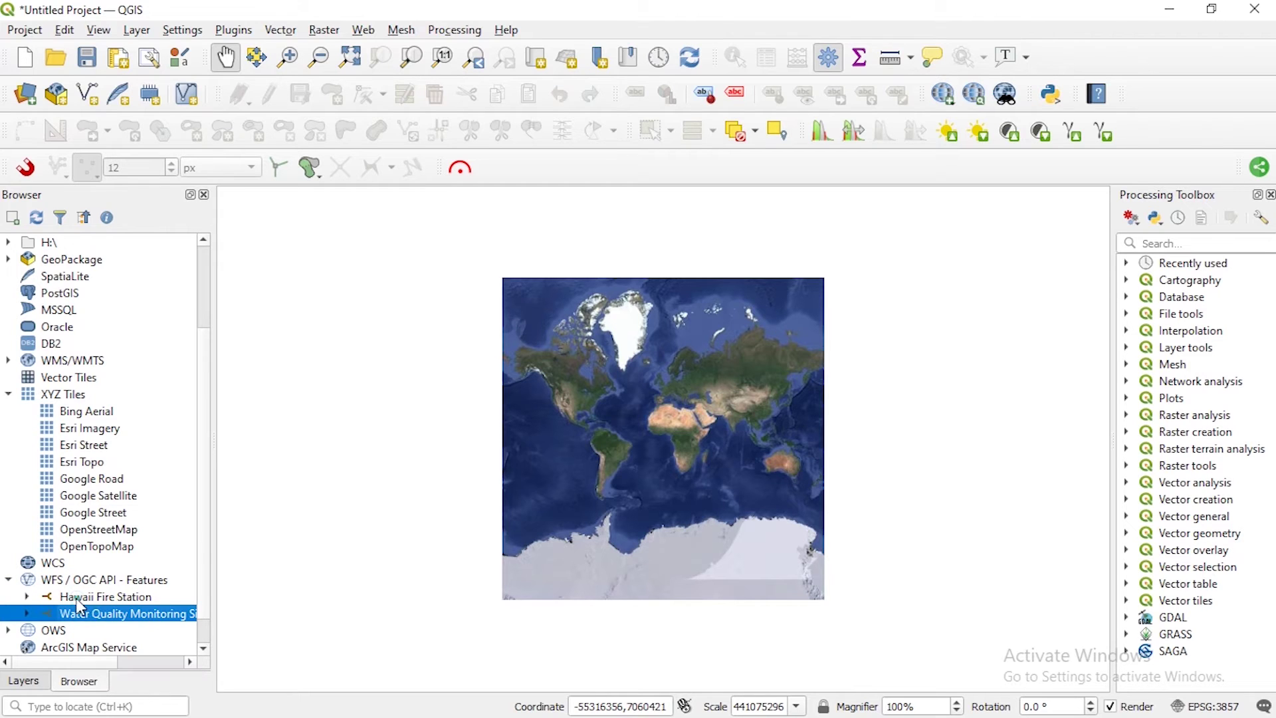
left_click(26, 596)
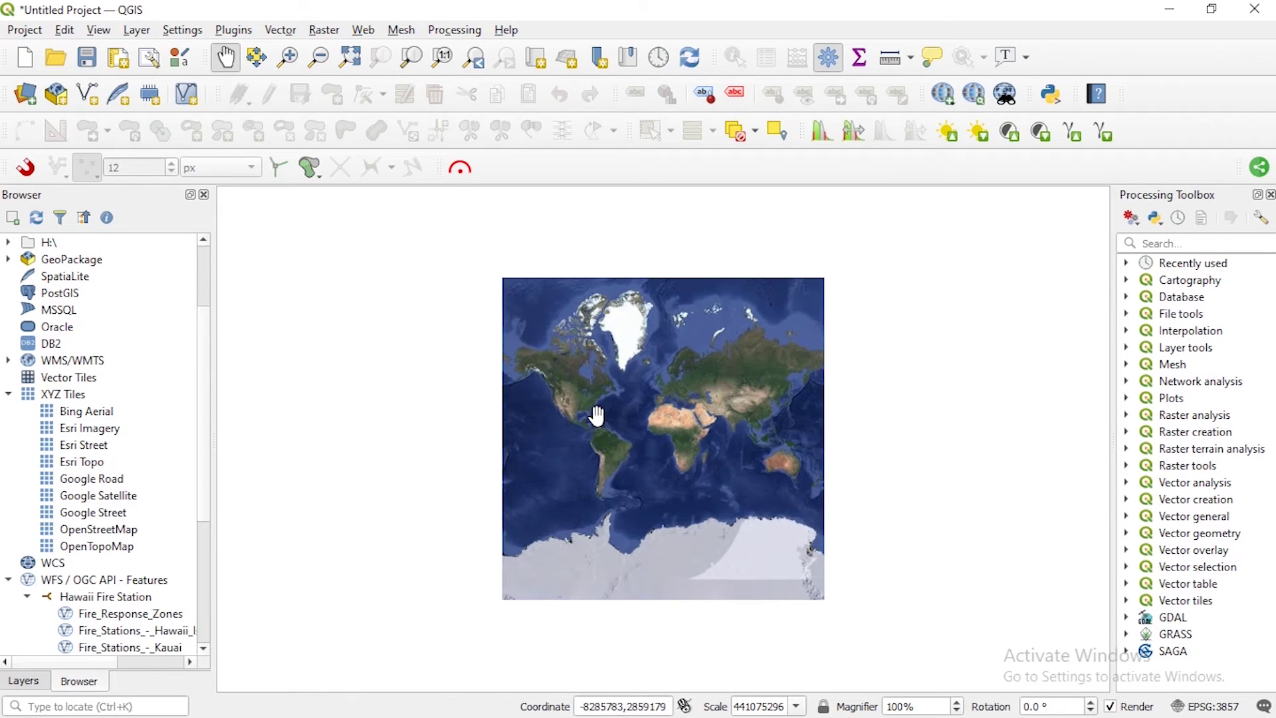
Add the Fire_Stations_-_Hawaii_Island layer from the Hawaii Fire Station connection to the map and zoom to its extent.
left_click_drag(201, 396, 204, 484)
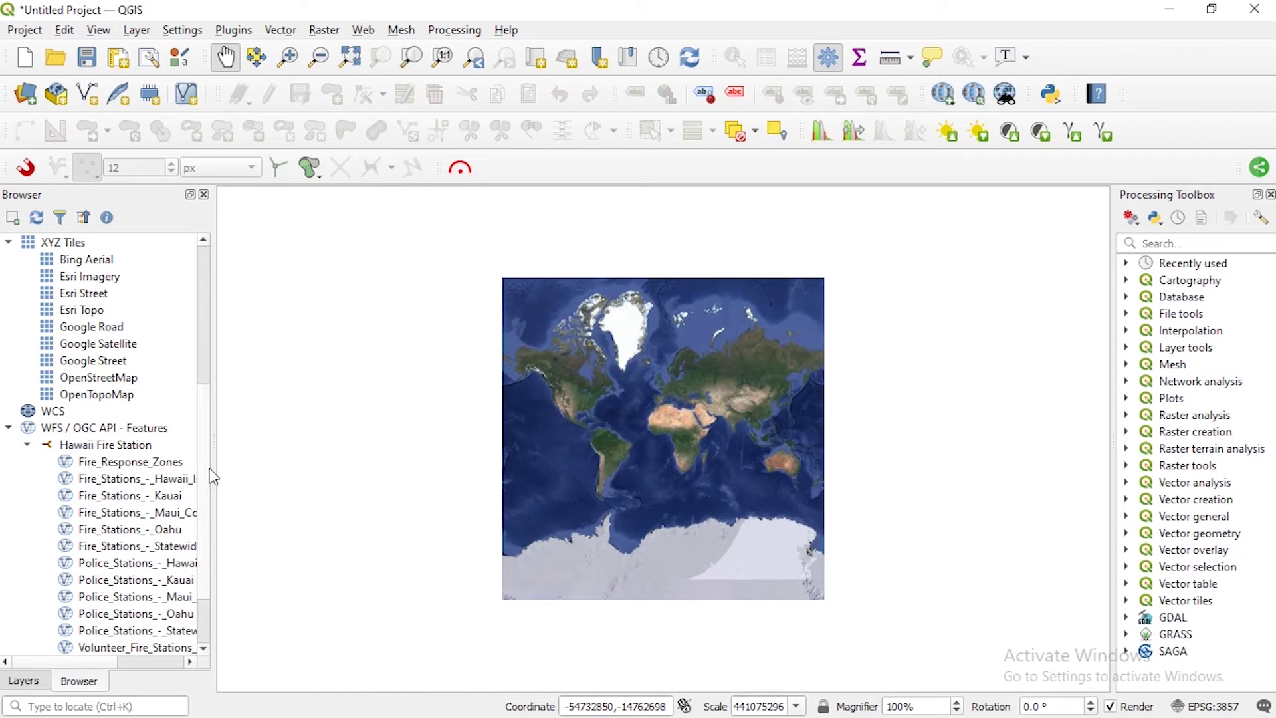
left_click_drag(214, 444, 293, 443)
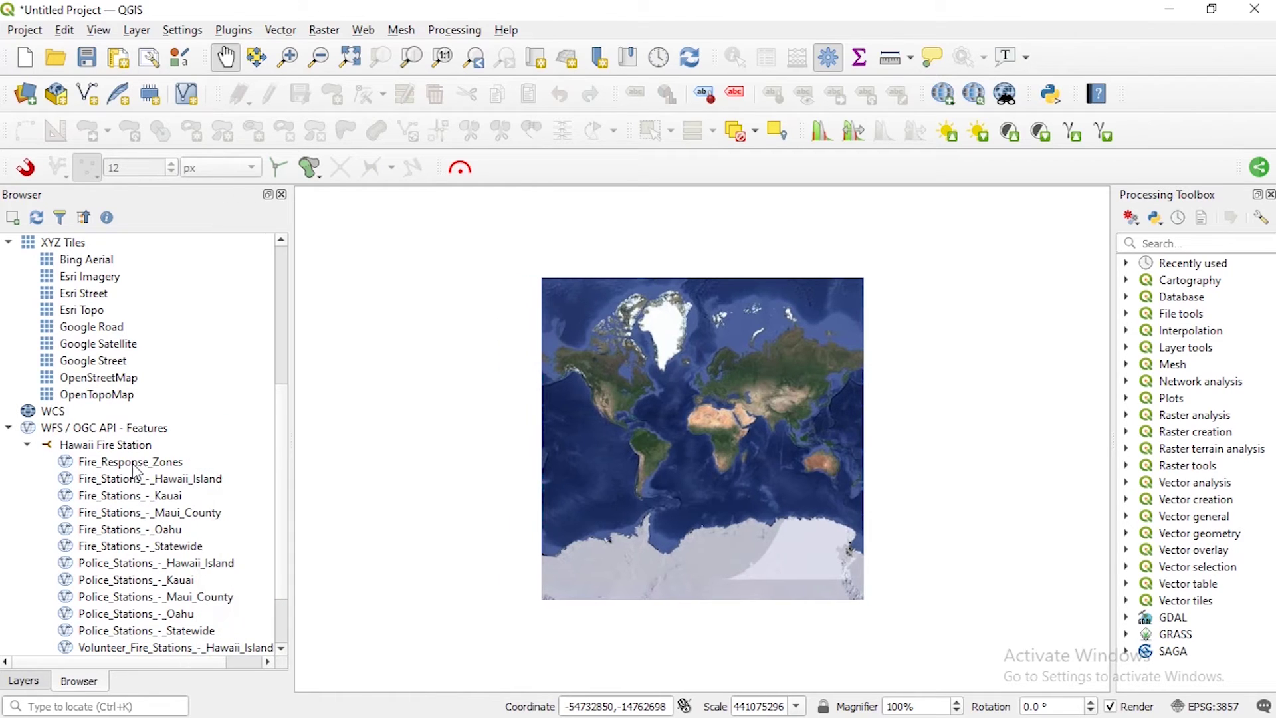
scroll(153, 481, "down", 1)
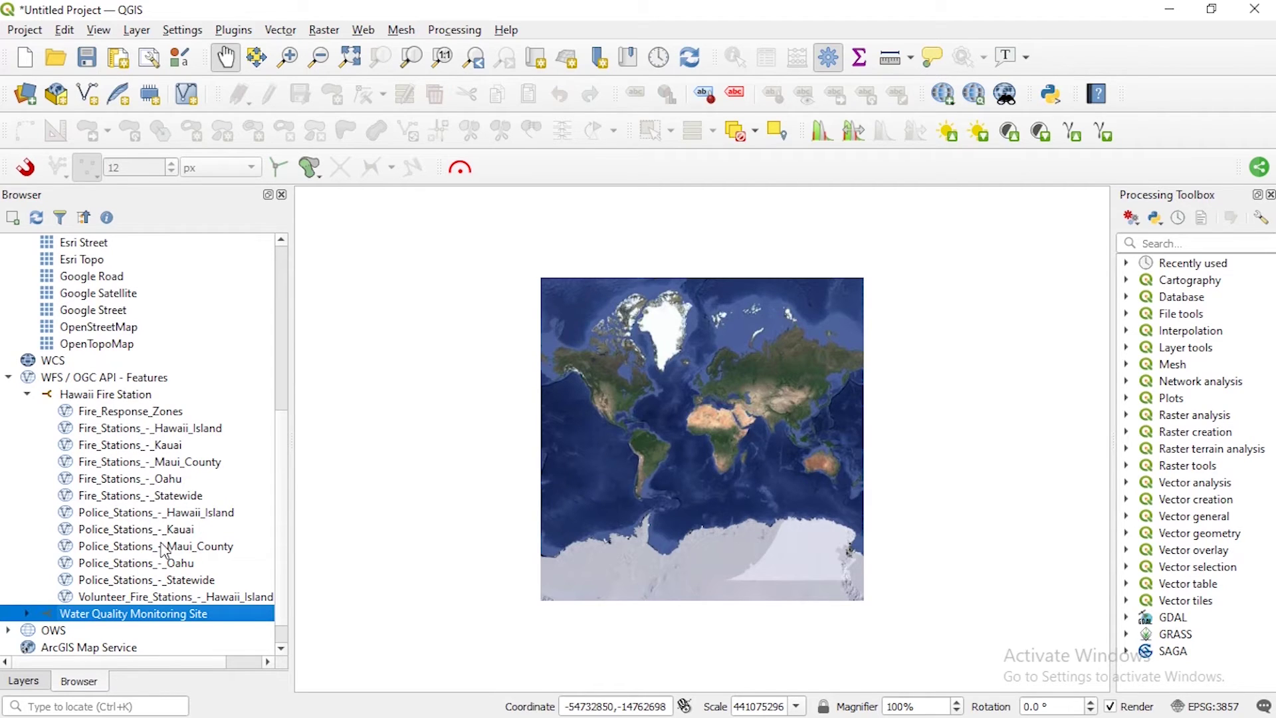
scroll(165, 552, "down", 1)
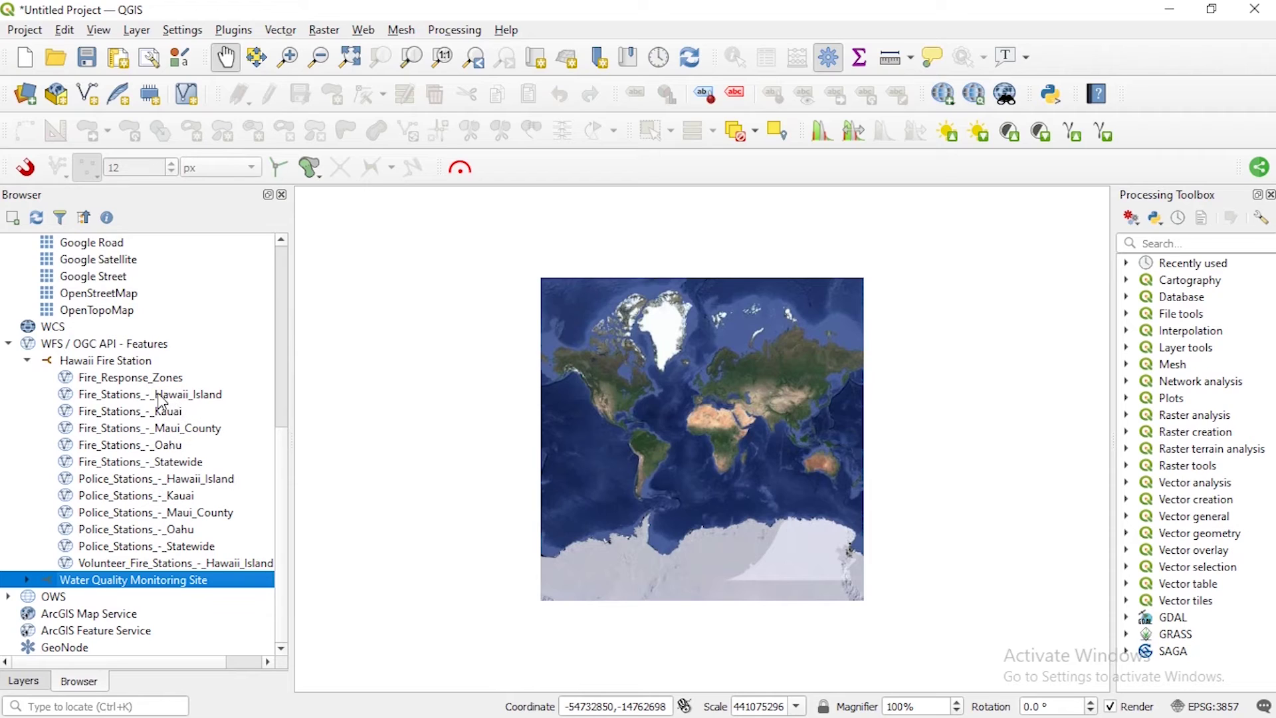
left_click_drag(152, 398, 618, 486)
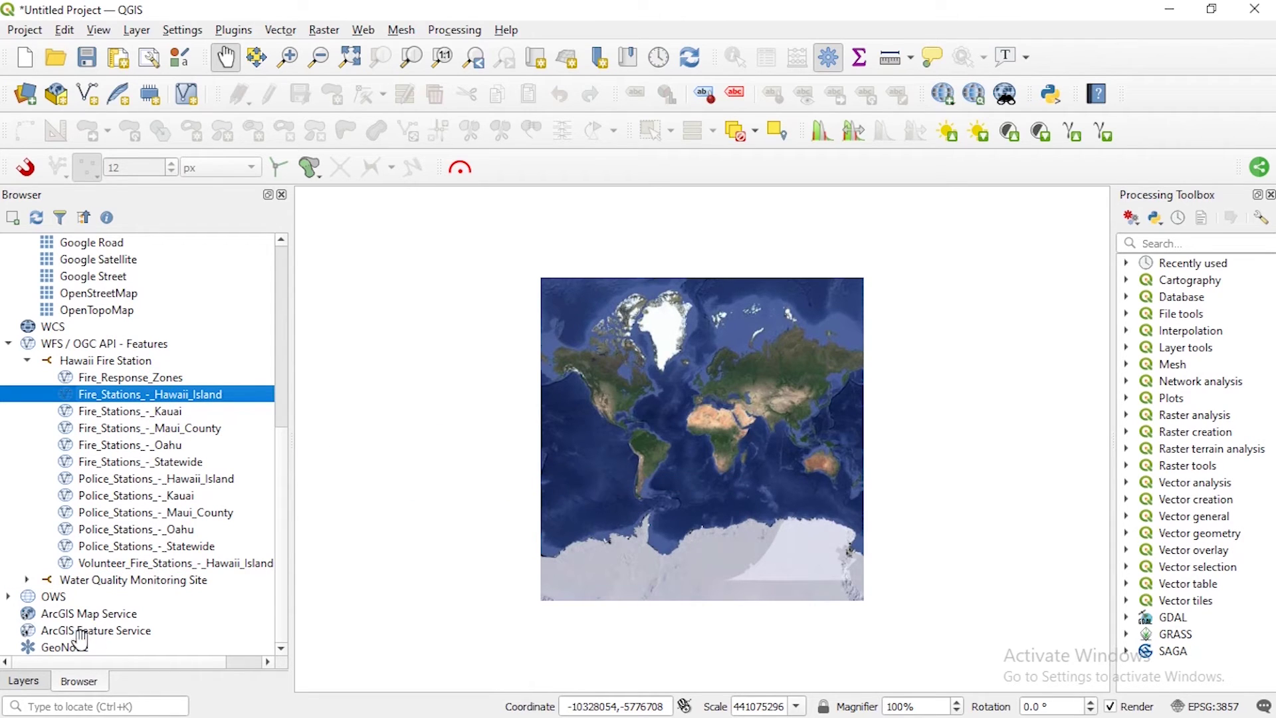
left_click(25, 685)
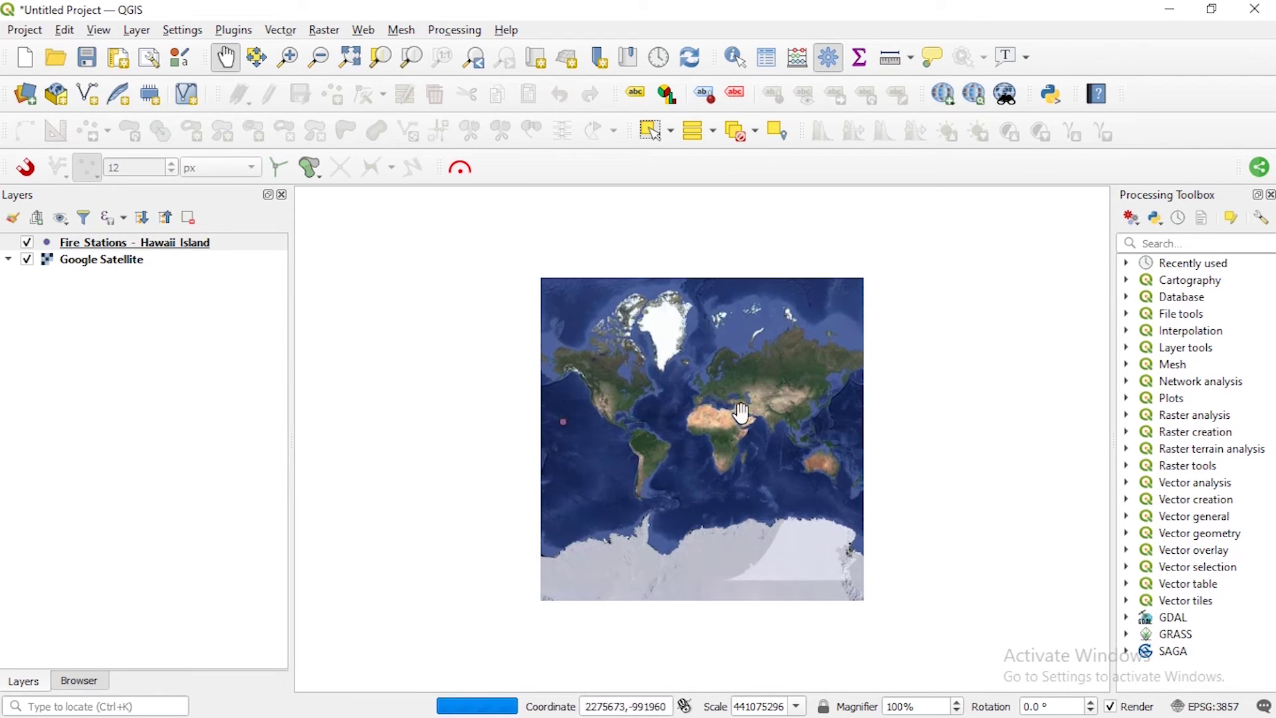
right_click(103, 243)
left_click(116, 257)
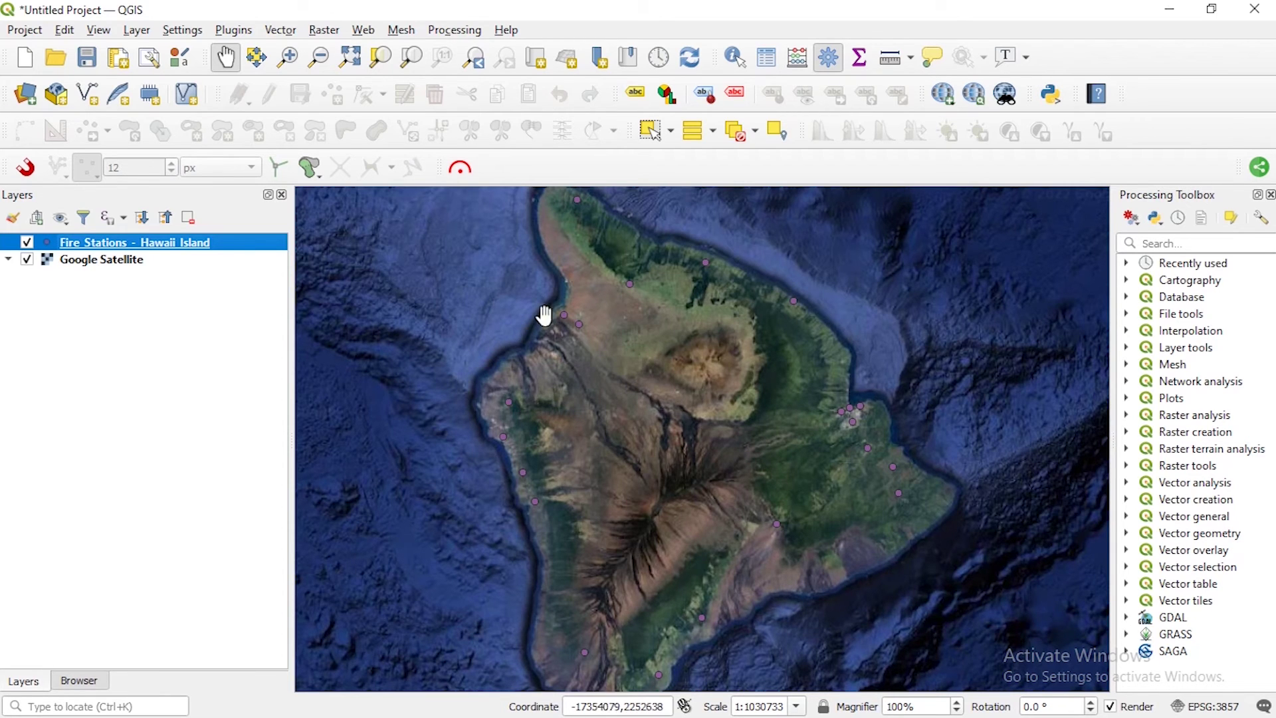
Review the Hawaii Island fire stations' attribute table, widening the NAME column to read the station names, and put the table away.
right_click(130, 249)
right_click(102, 243)
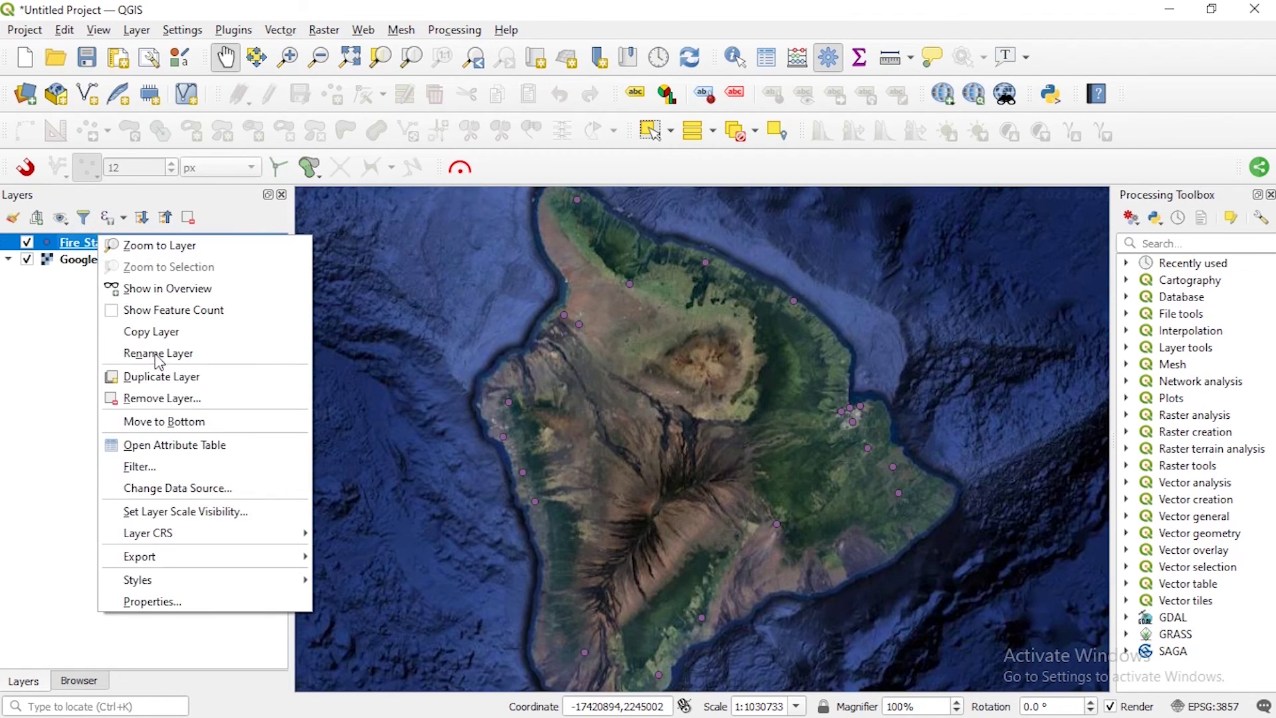
left_click(160, 441)
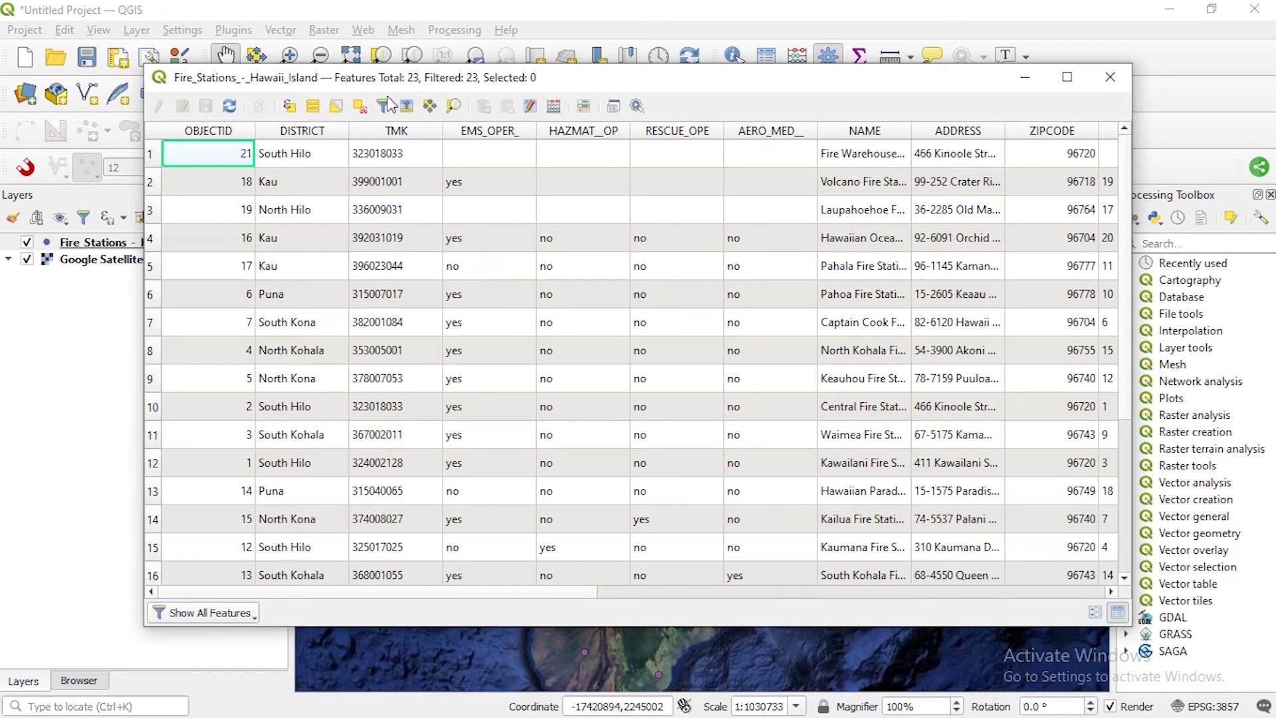
scroll(294, 299, "down", 3)
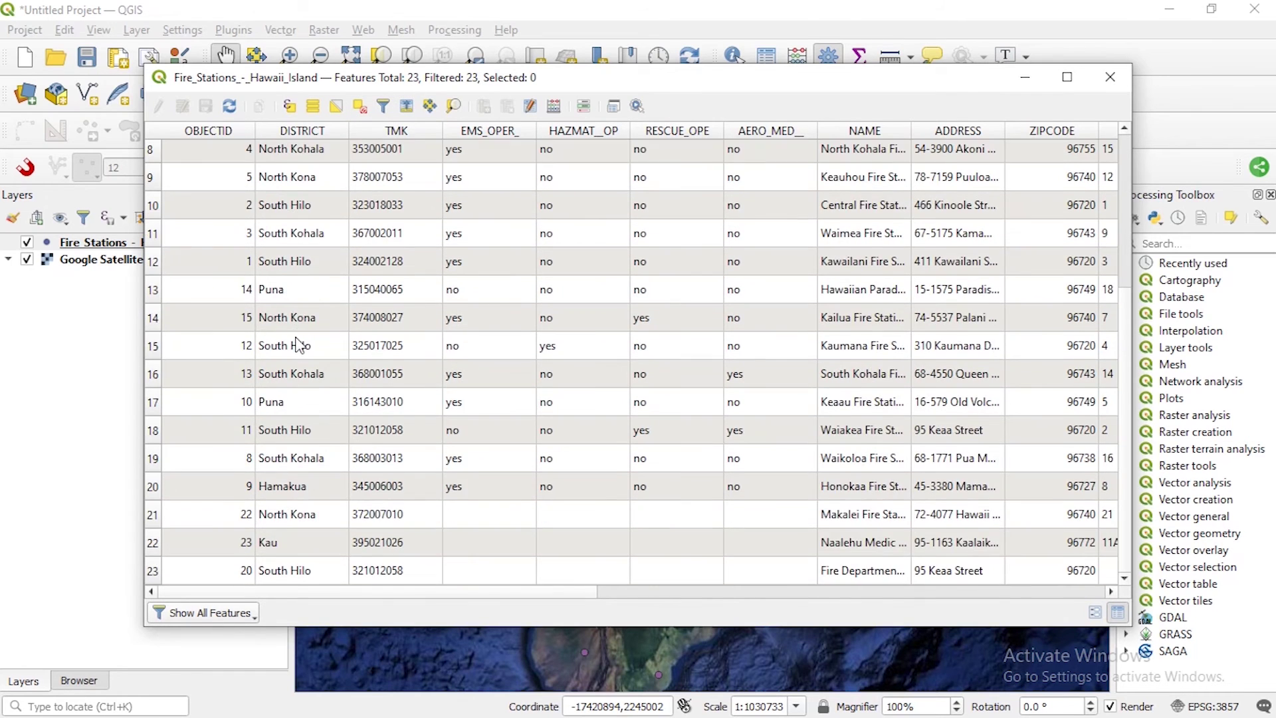
scroll(296, 326, "up", 3)
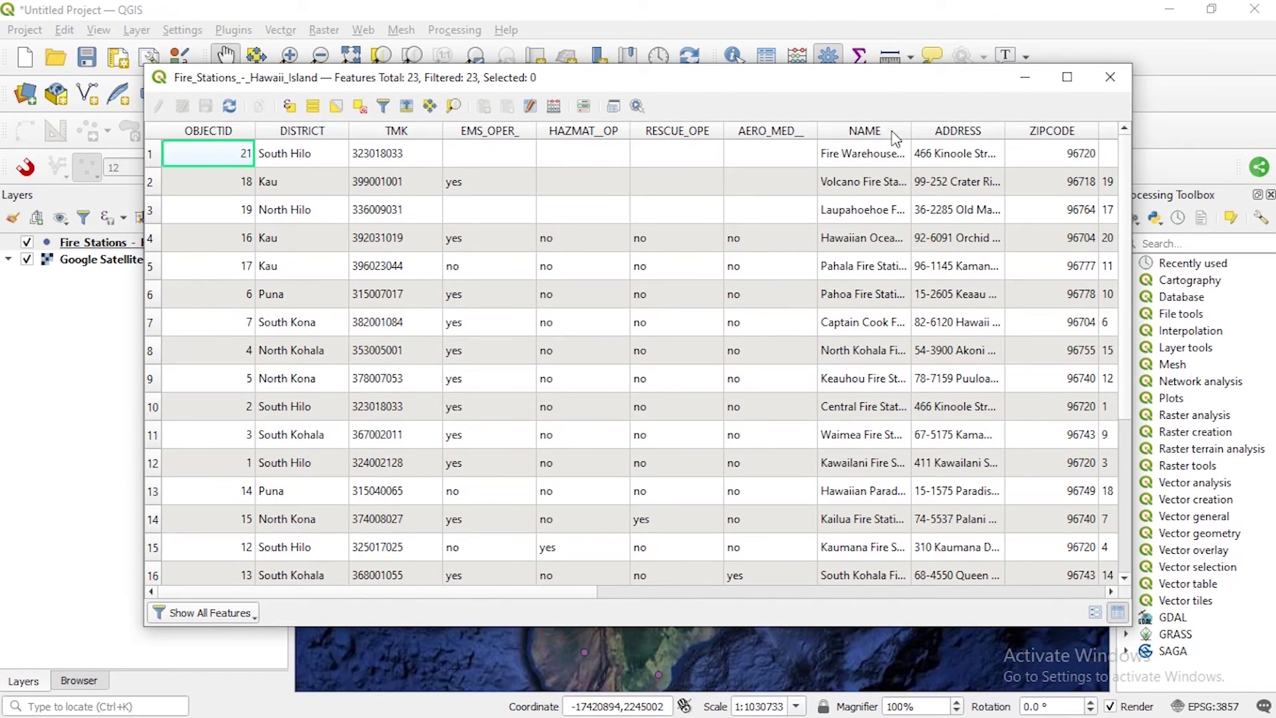
left_click_drag(911, 130, 990, 130)
scroll(876, 435, "down", 3)
scroll(876, 435, "up", 3)
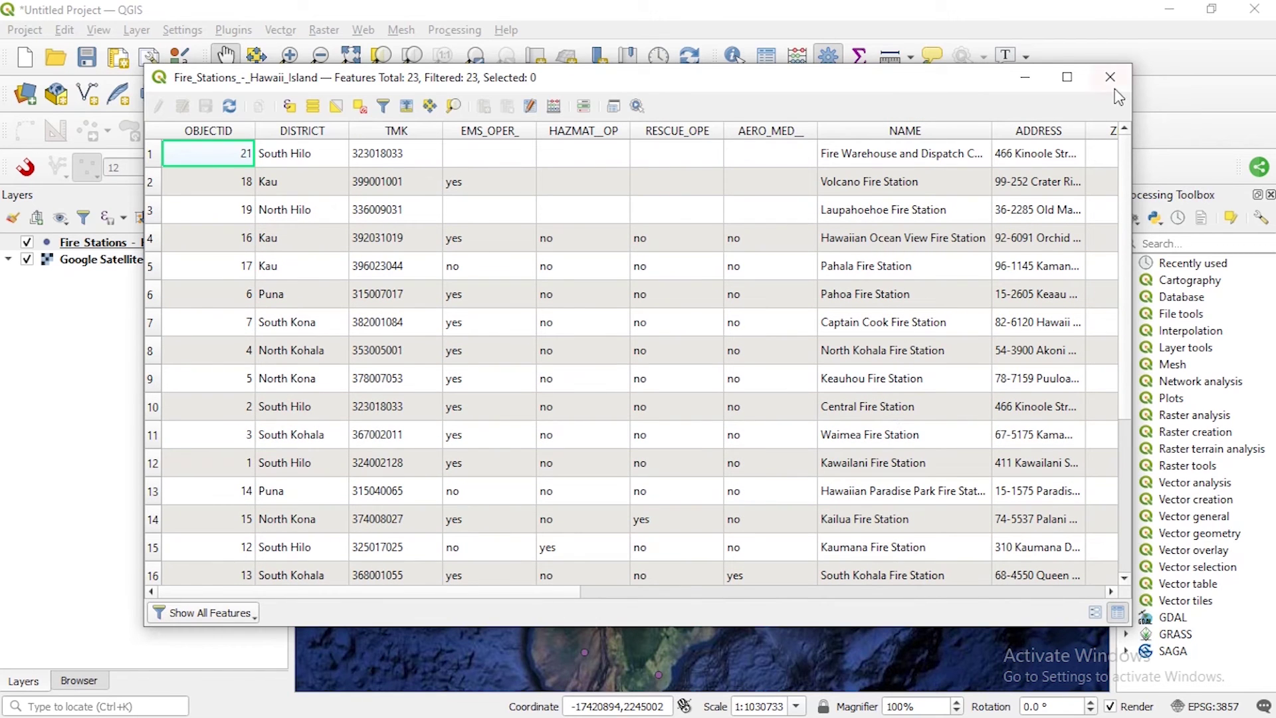
left_click(1025, 78)
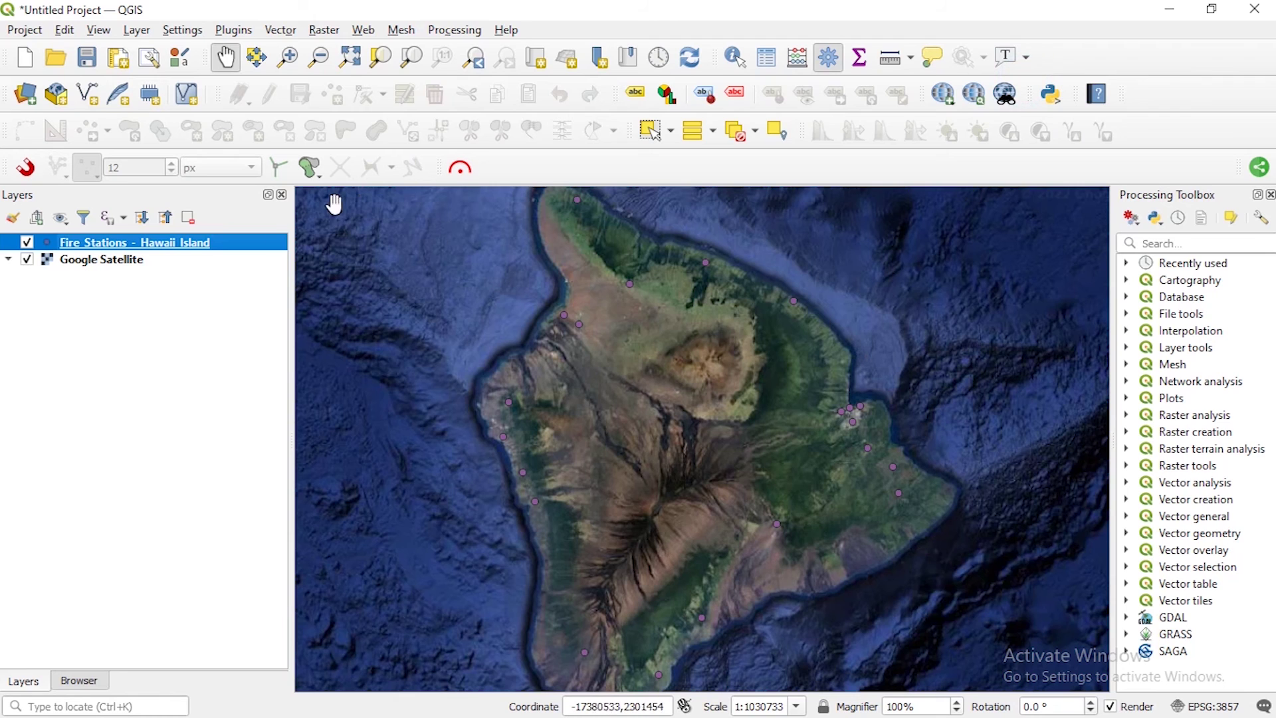
Turn on single labels for the Hawaii Island fire stations layer, using the NAME field as the label value.
left_click(101, 244)
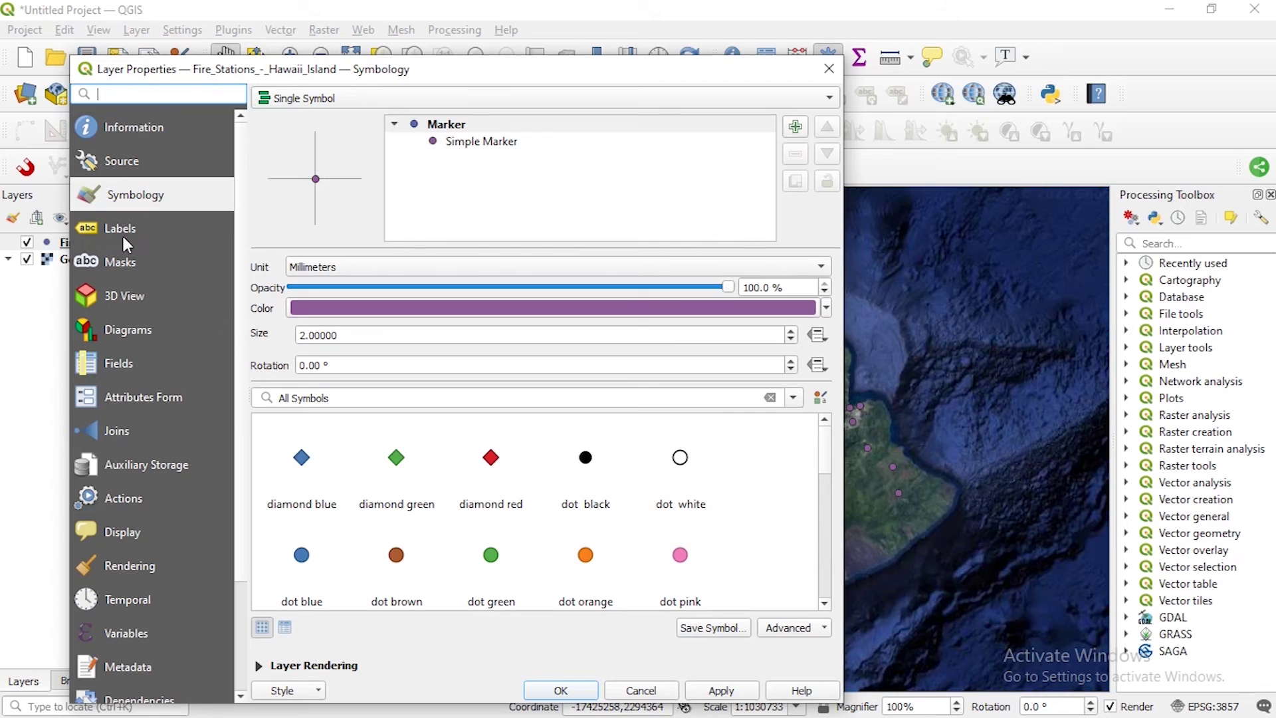
left_click(124, 239)
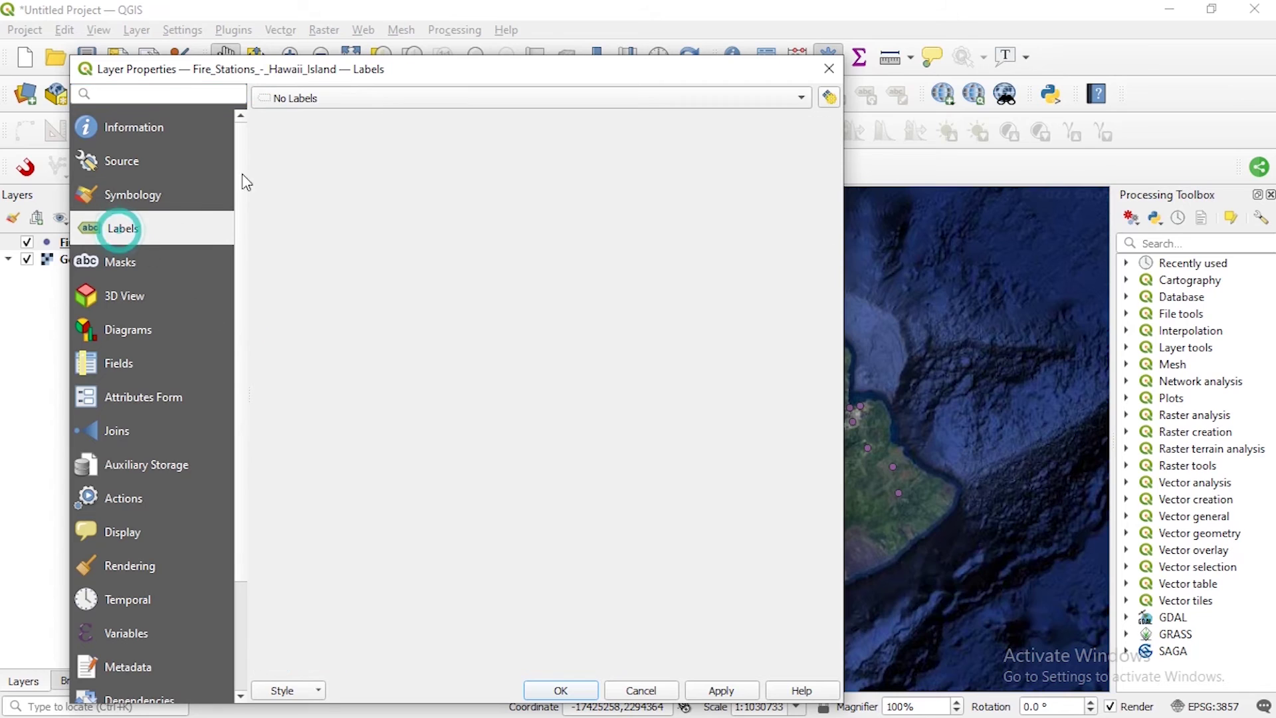
left_click(321, 99)
left_click(325, 117)
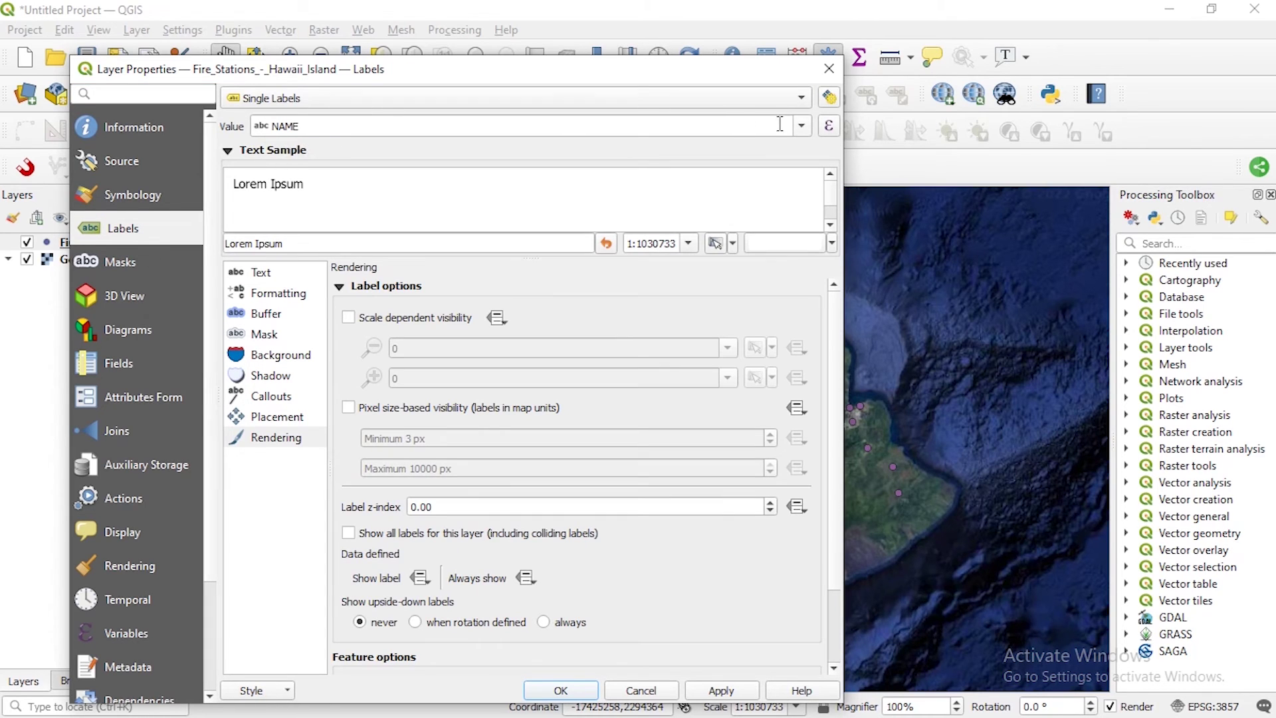
left_click(803, 127)
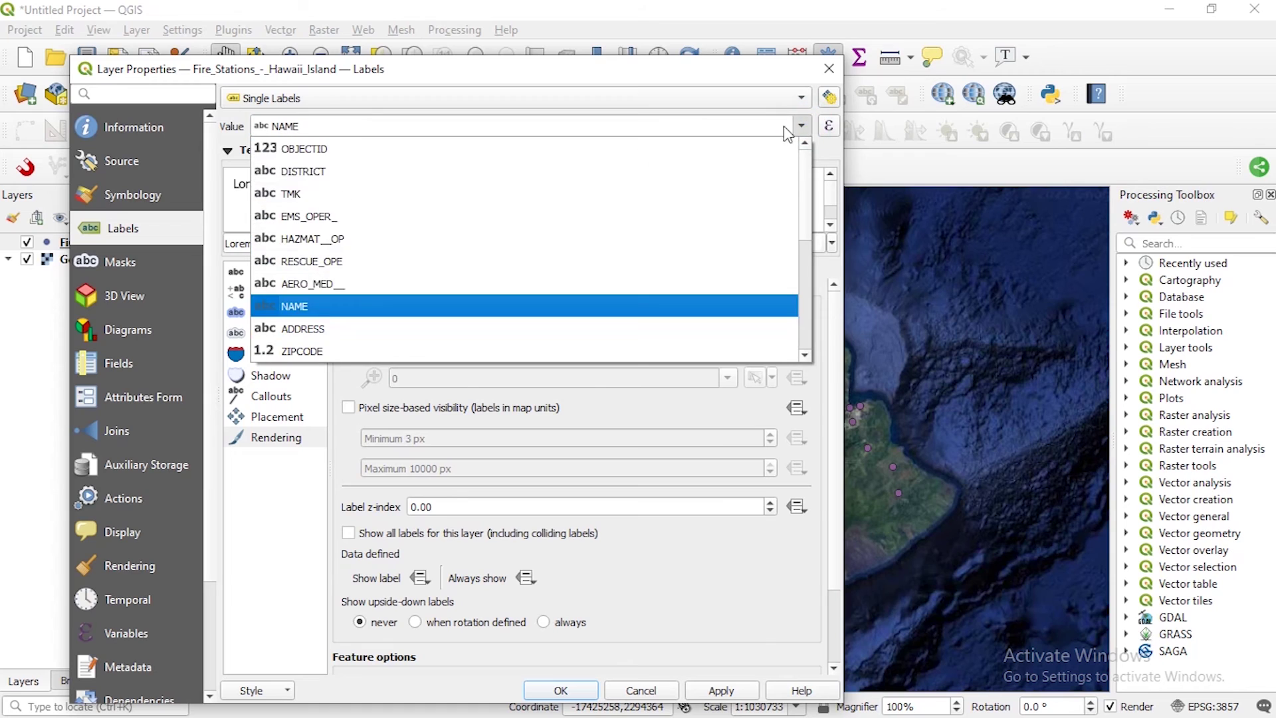
left_click(297, 306)
Set the fire station label text to bold style and red color.
left_click(266, 274)
left_click(406, 326)
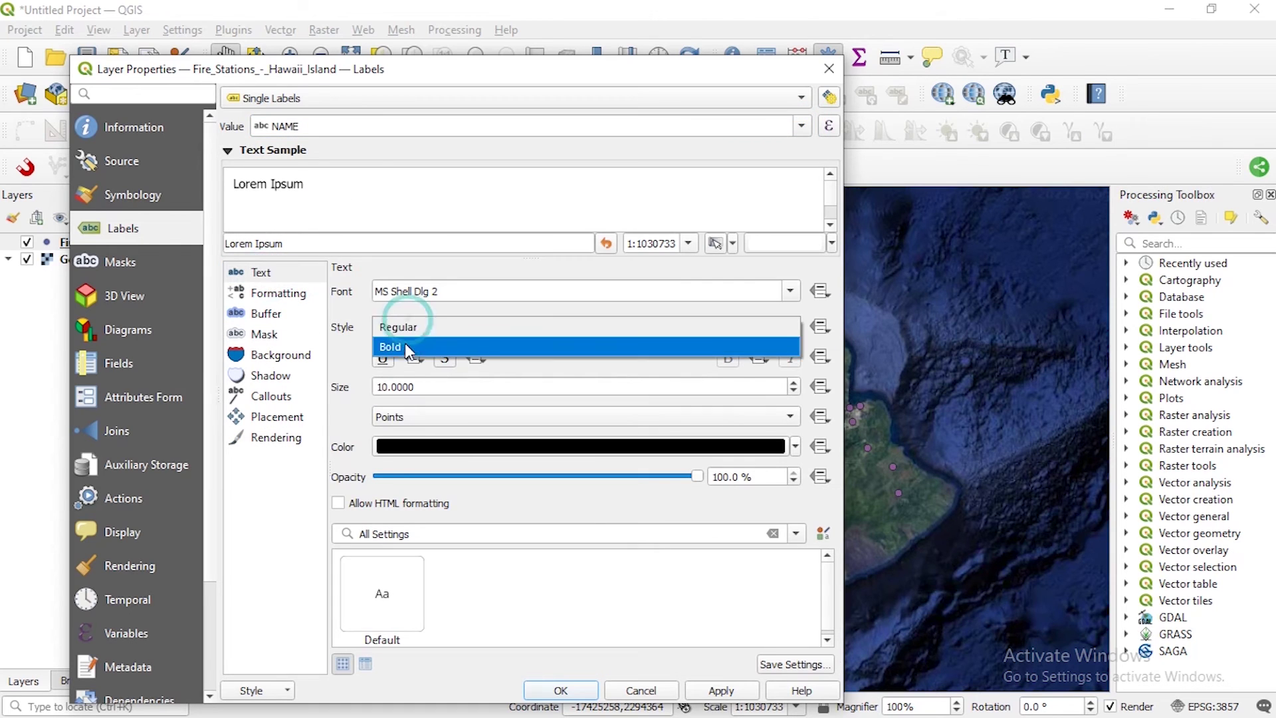
left_click(399, 347)
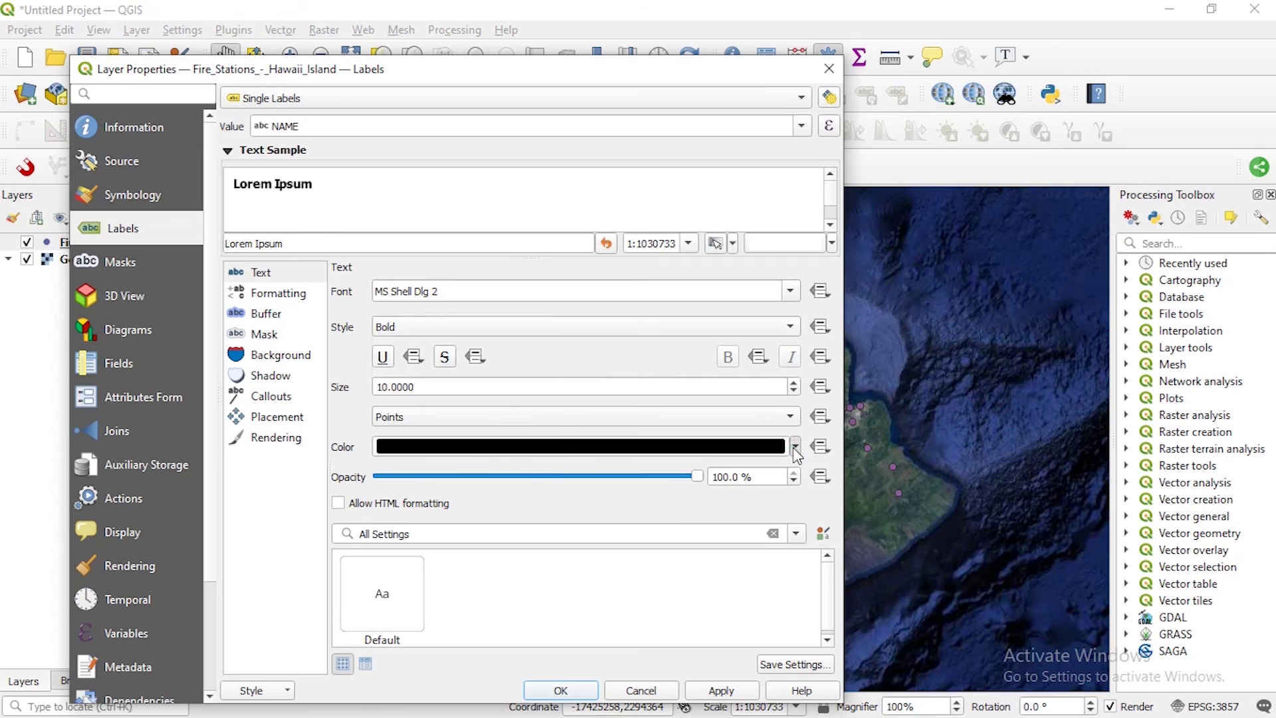
left_click(796, 447)
left_click(522, 439)
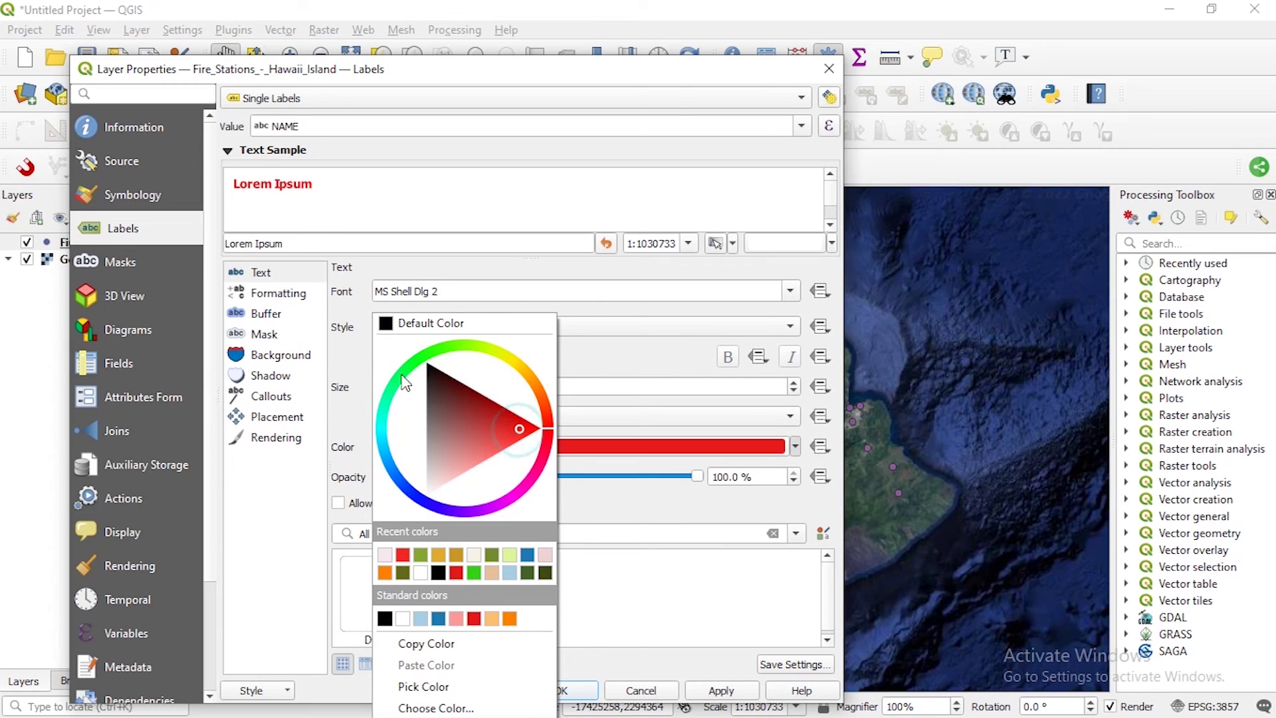
Enable a text buffer of 0.8 mm around the fire station labels and apply the label settings.
left_click(269, 317)
left_click(272, 315)
left_click(338, 291)
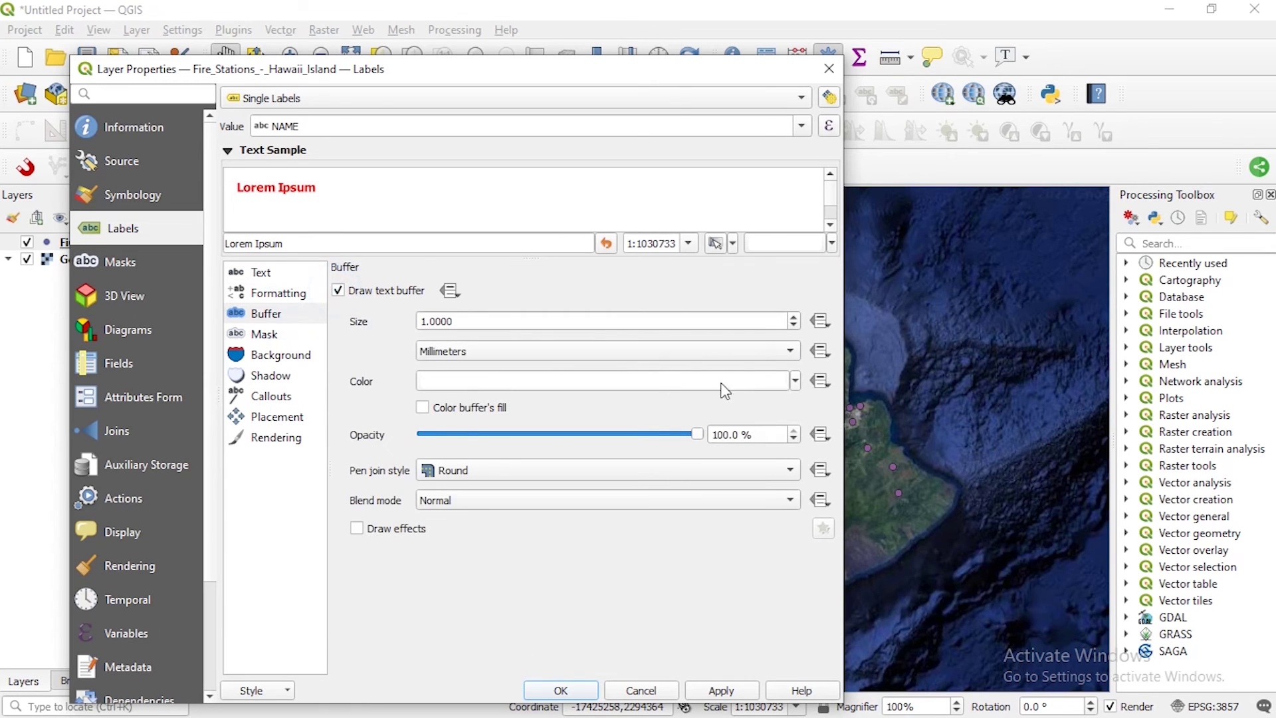
left_click(793, 326)
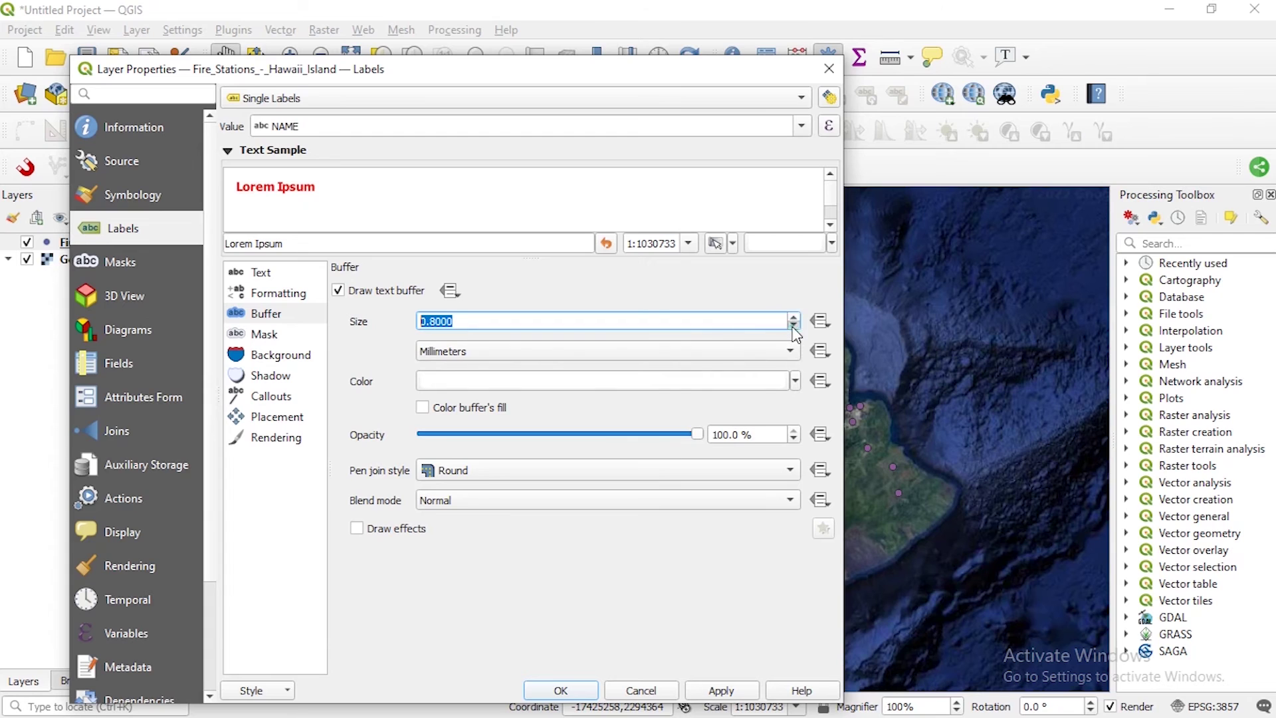
left_click(734, 691)
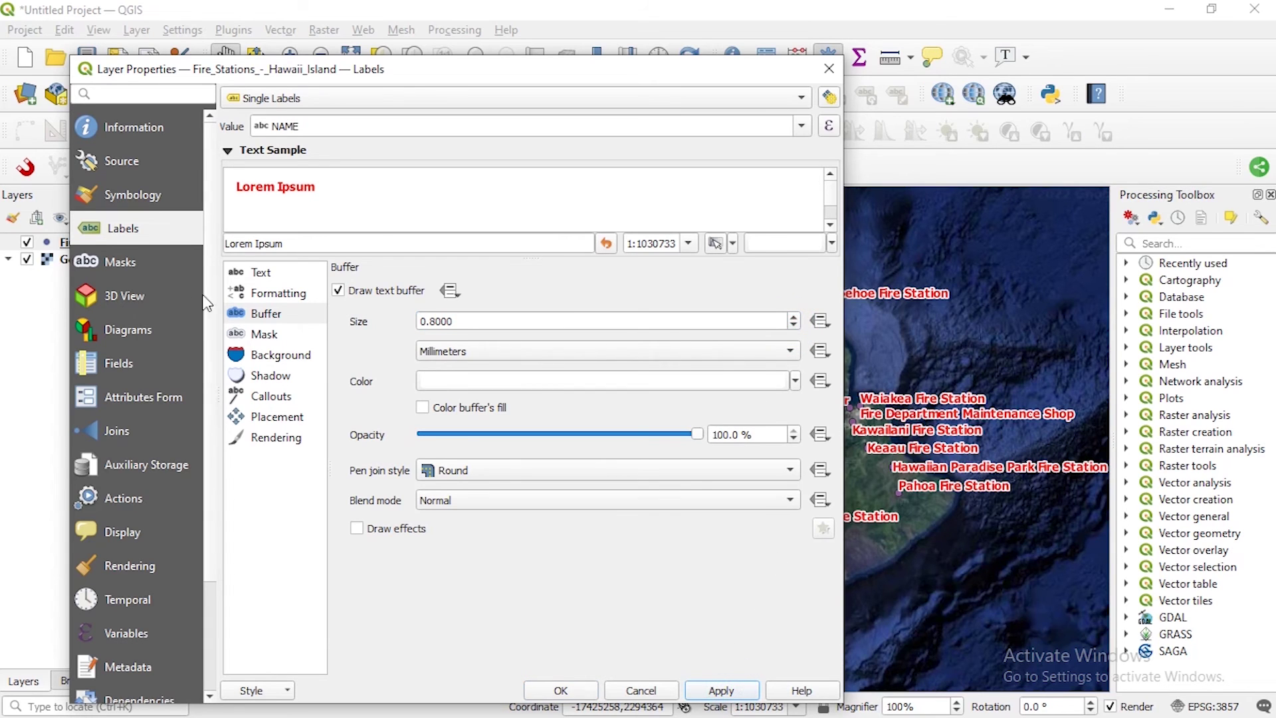
Apply a fire station label text size of 6 points, reduce it further to 4 points, and accept the label settings.
left_click(260, 272)
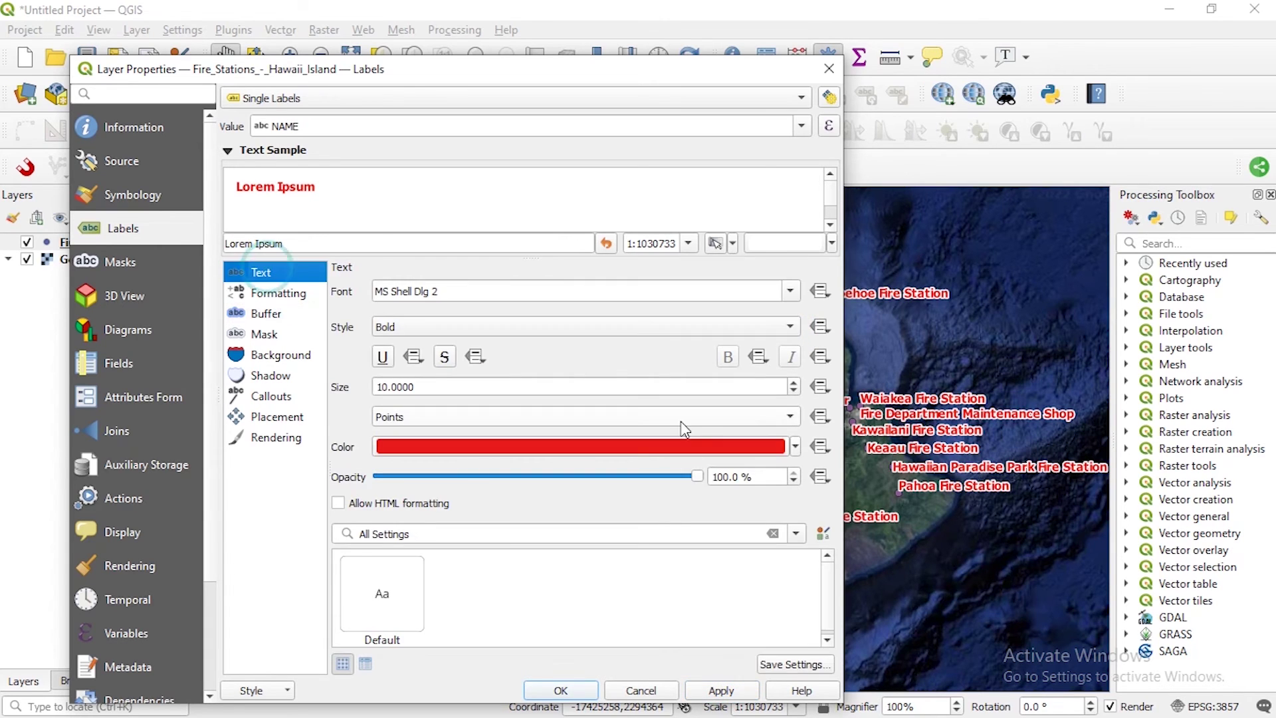
left_click(794, 392)
left_click(794, 392)
left_click(794, 392)
left_click(794, 392)
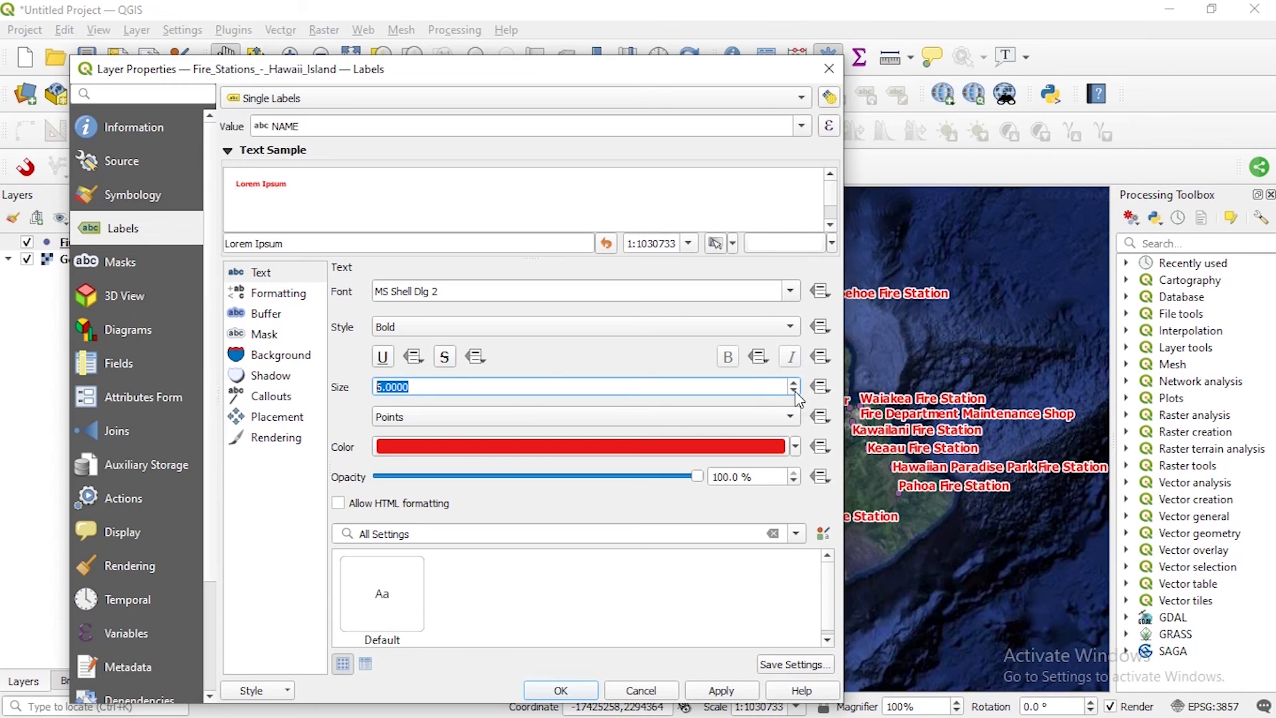
left_click(722, 693)
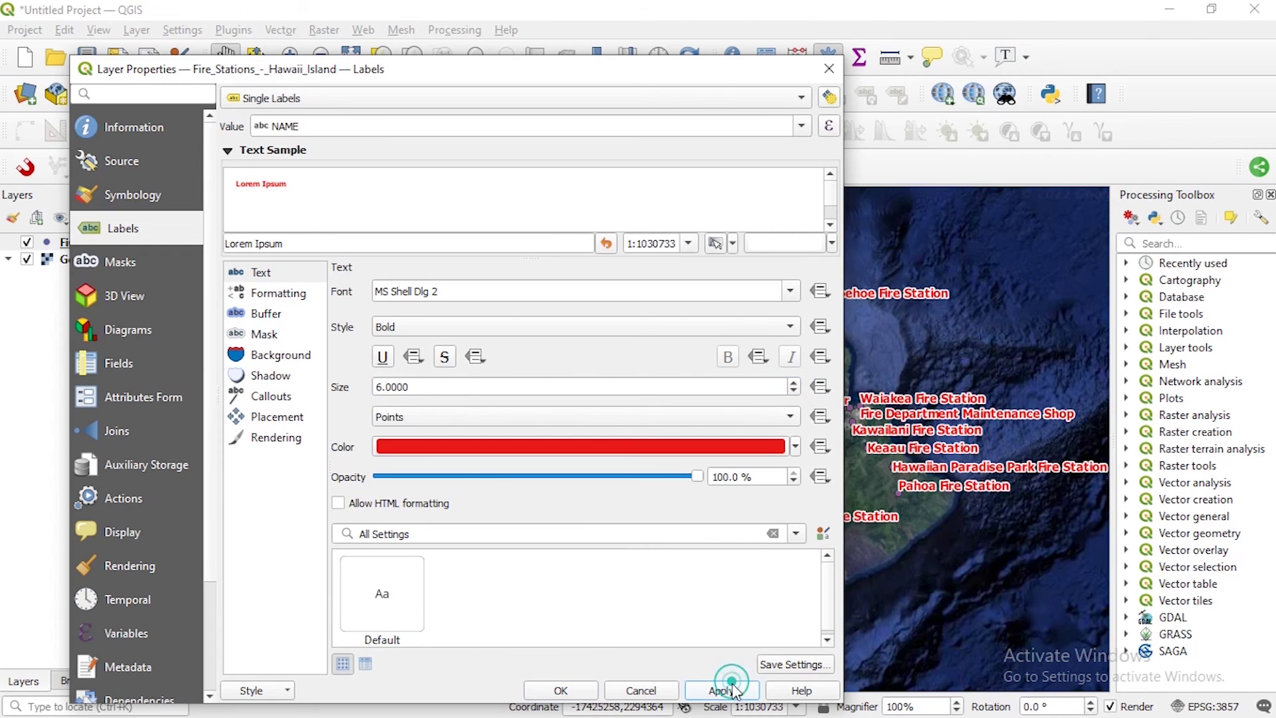
left_click(794, 392)
left_click(794, 392)
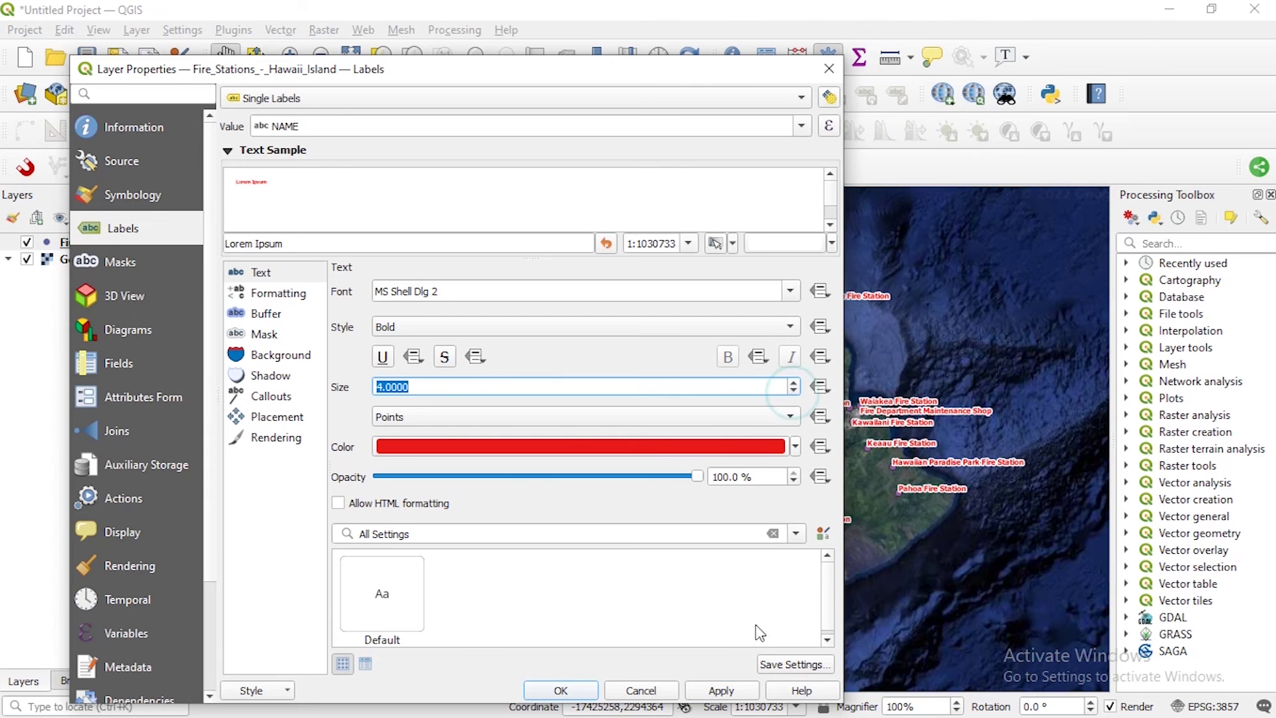
left_click(721, 691)
left_click(562, 690)
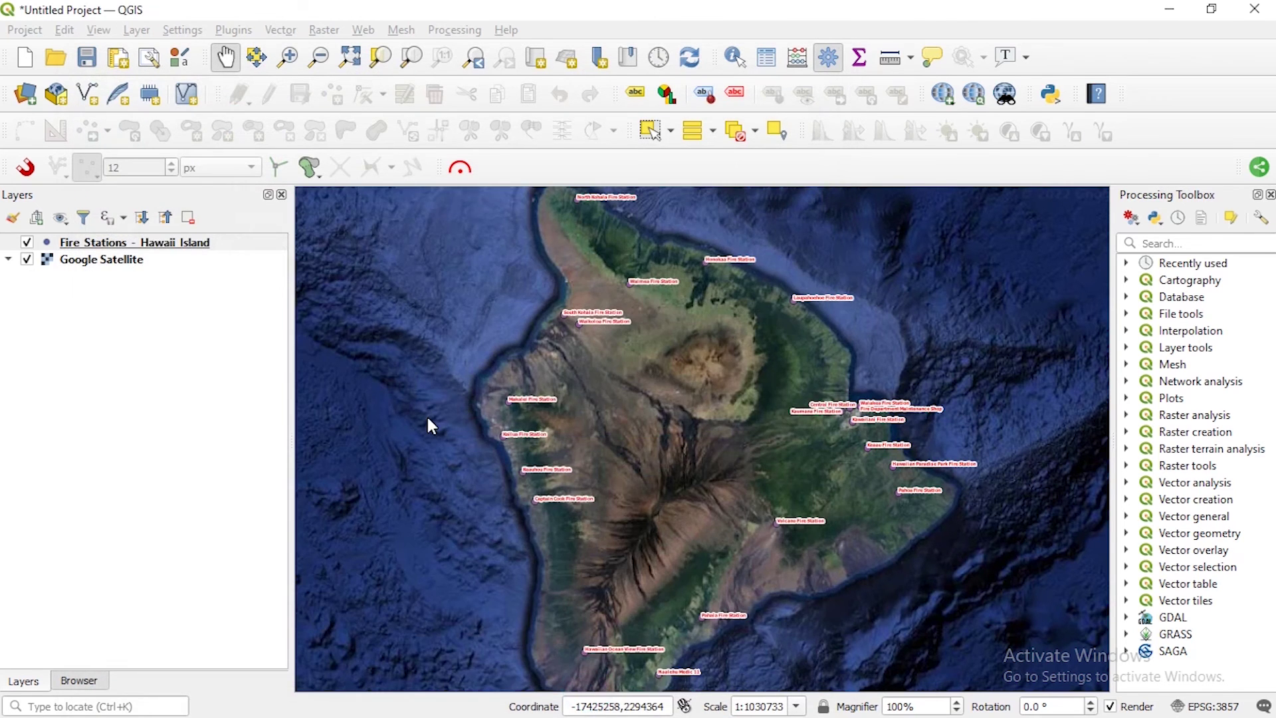
Set the map canvas magnifier to 200% to enlarge the fire station labels and symbols.
scroll(427, 422, "up", 1)
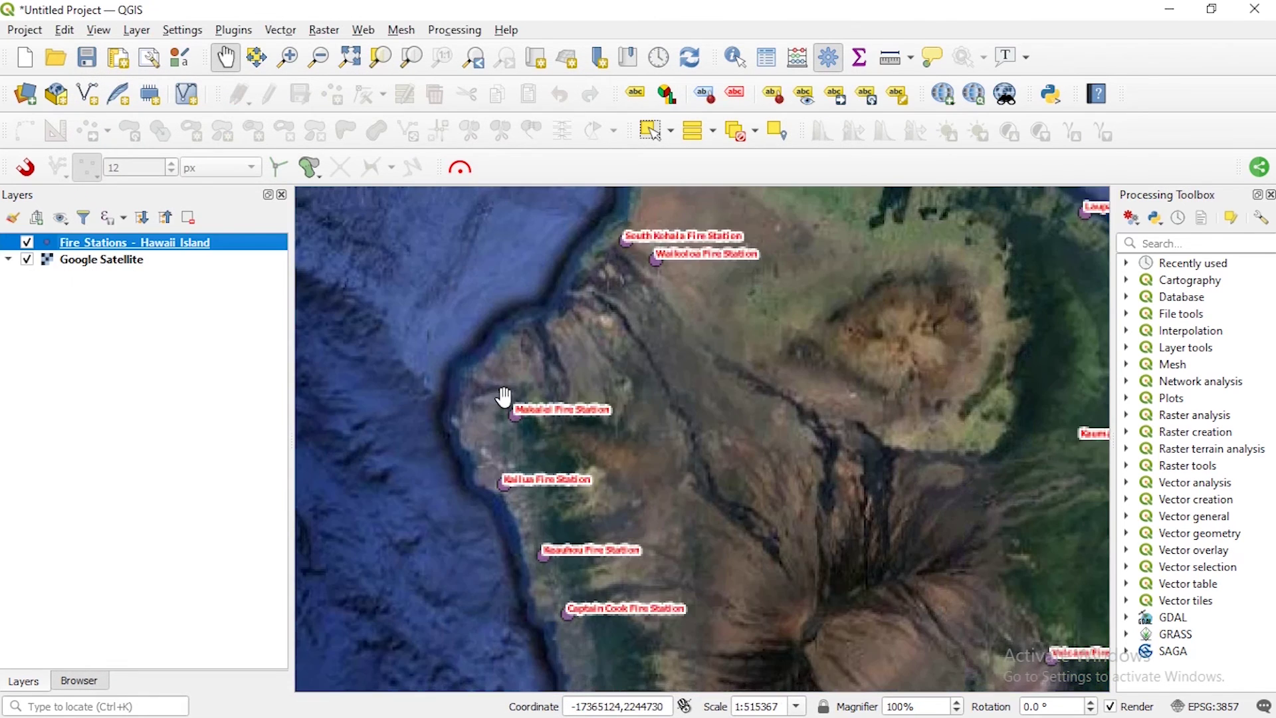
left_click(957, 703)
left_click(958, 703)
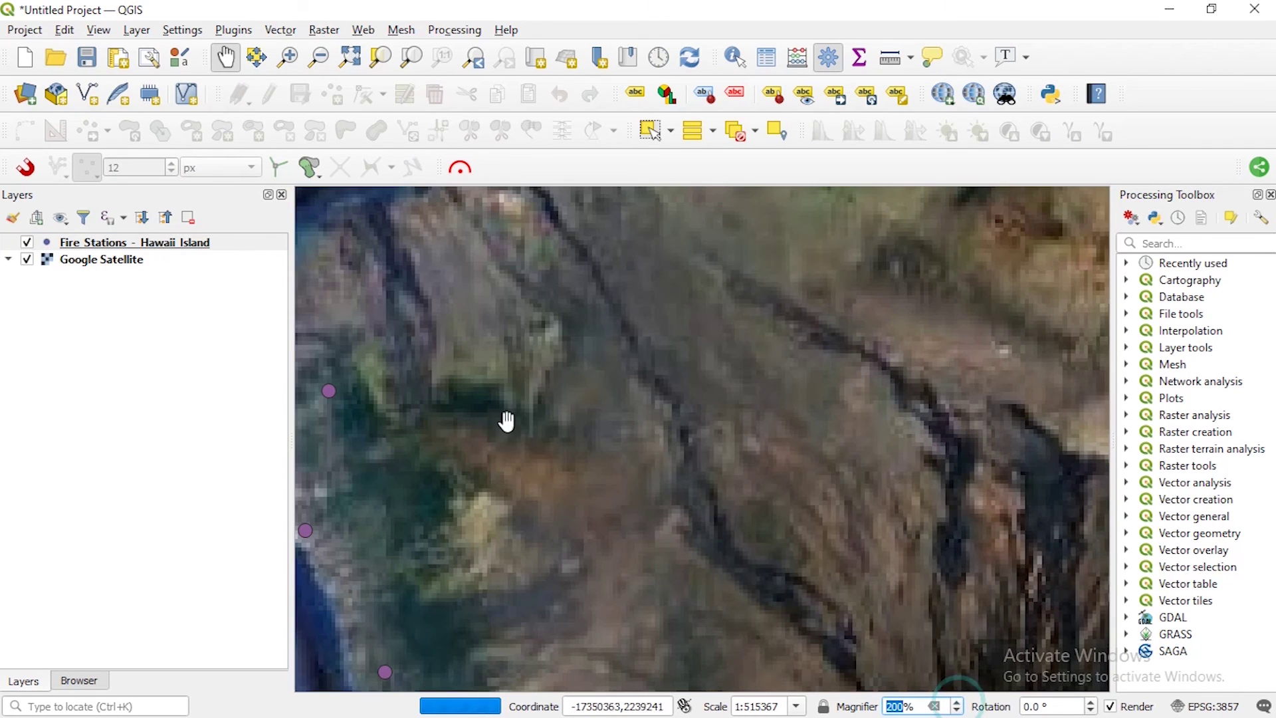
Examine the fire station name labels across Hawaii Island at different map scales, with nearly the whole island in view.
left_click_drag(445, 458, 619, 388)
scroll(594, 409, "down", 1)
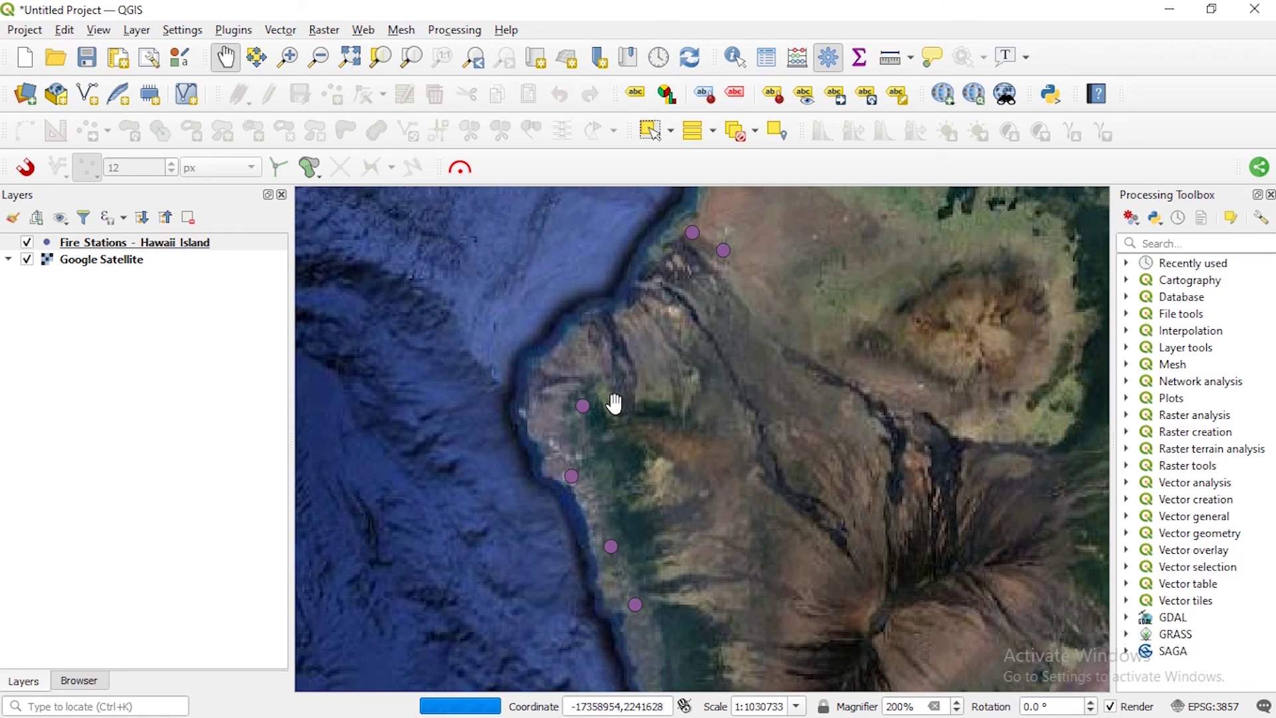
scroll(628, 405, "down", 1)
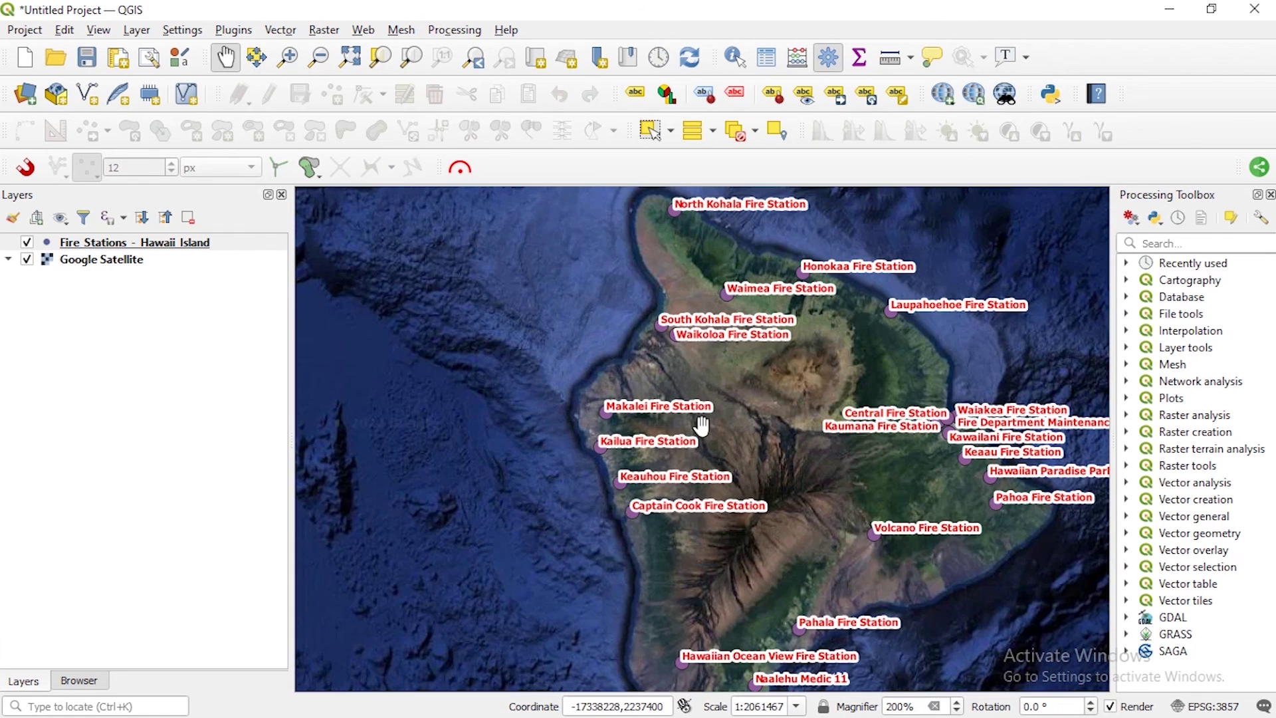
left_click_drag(828, 465, 633, 467)
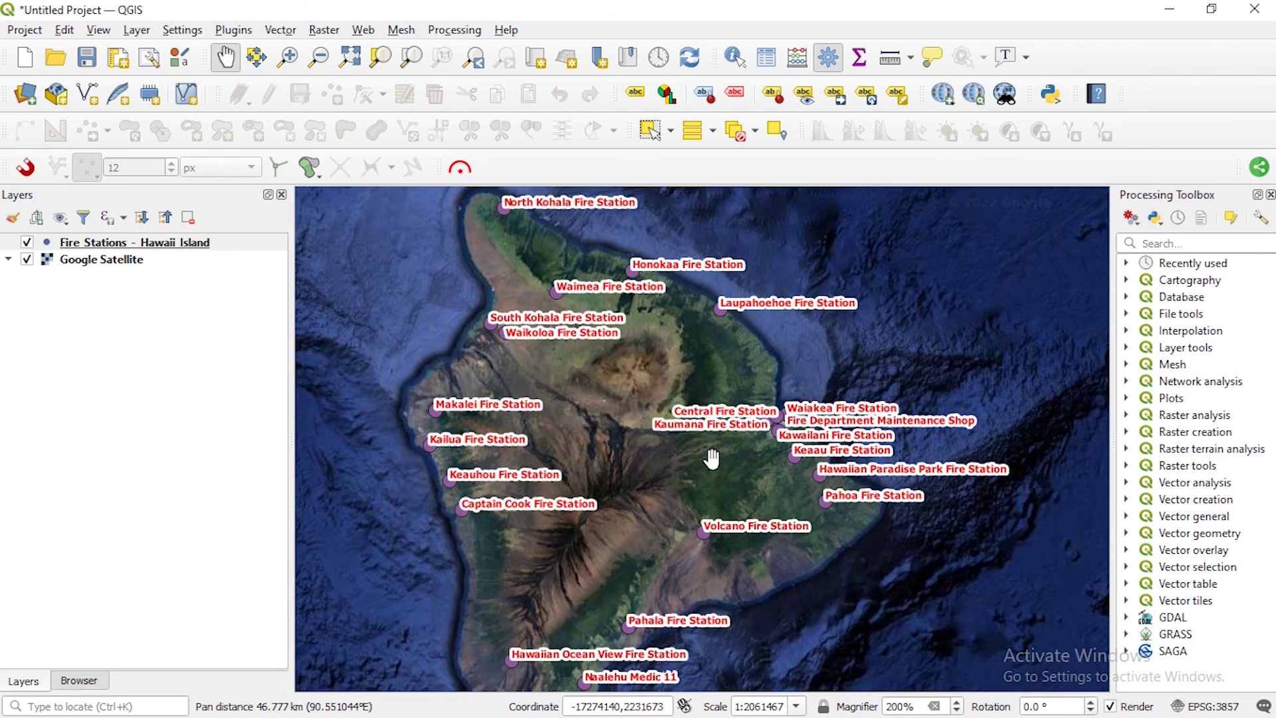
scroll(682, 480, "down", 1)
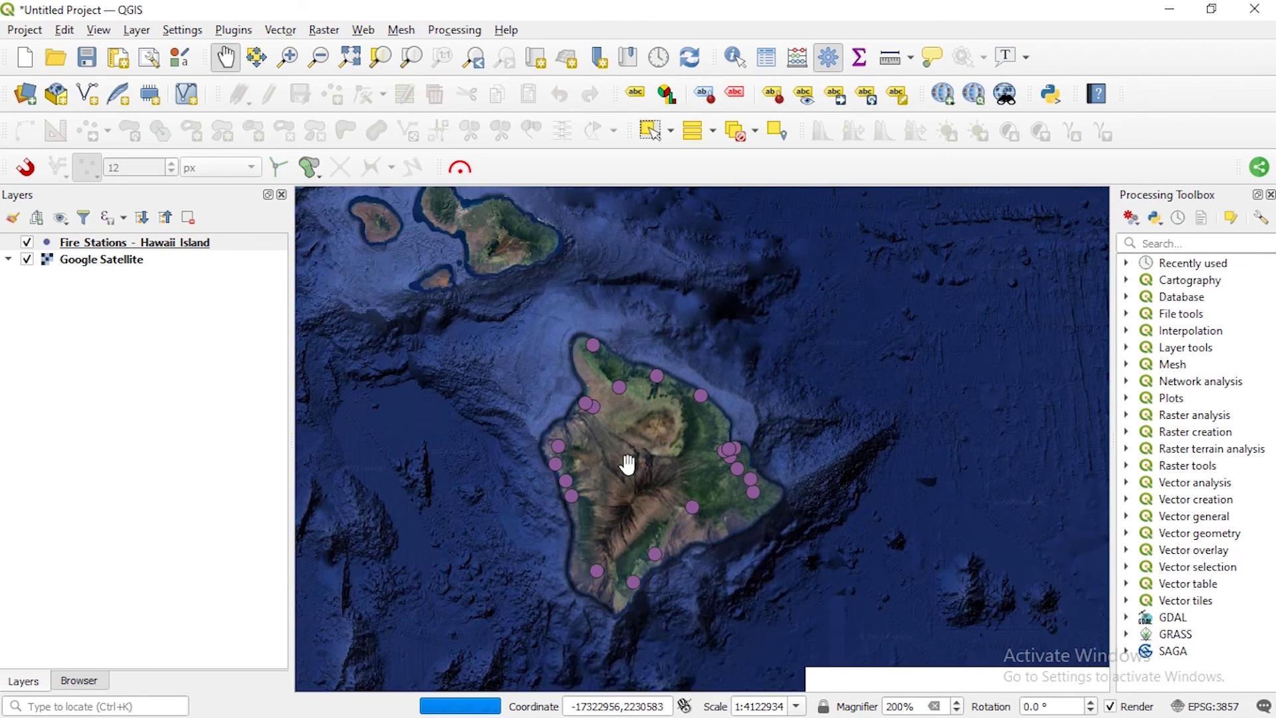
scroll(627, 461, "up", 1)
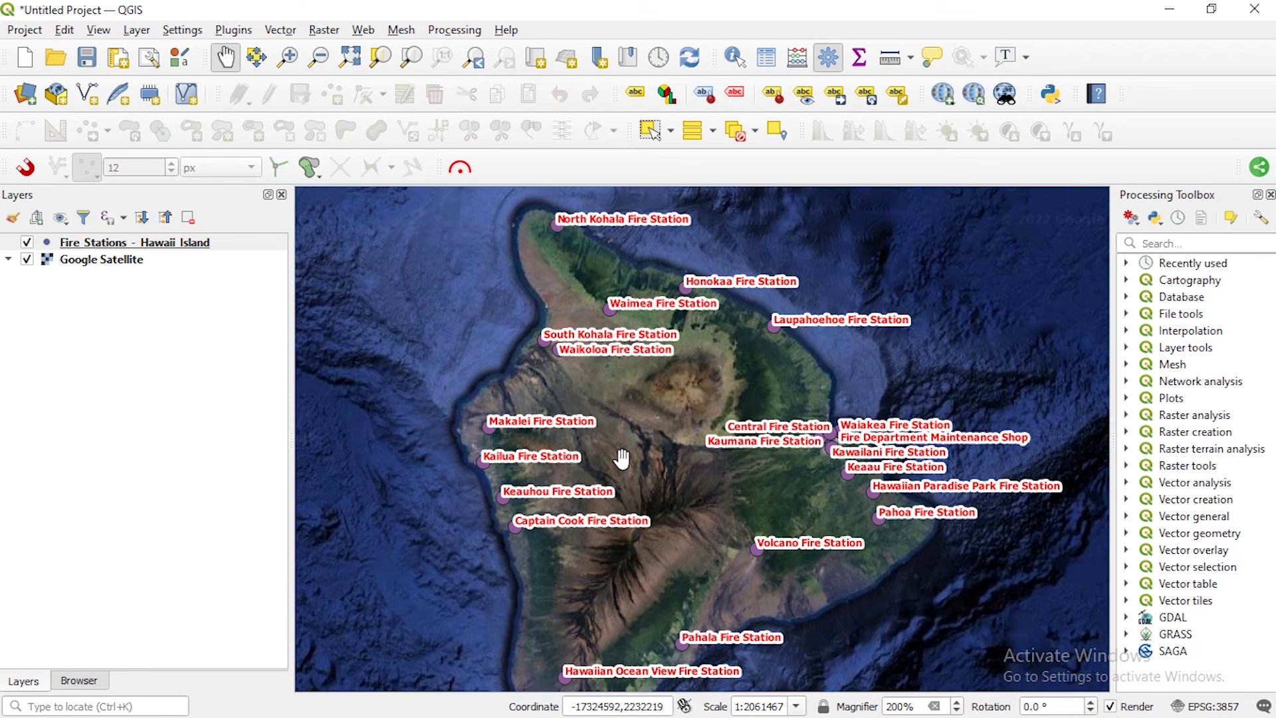
left_click_drag(657, 502, 665, 484)
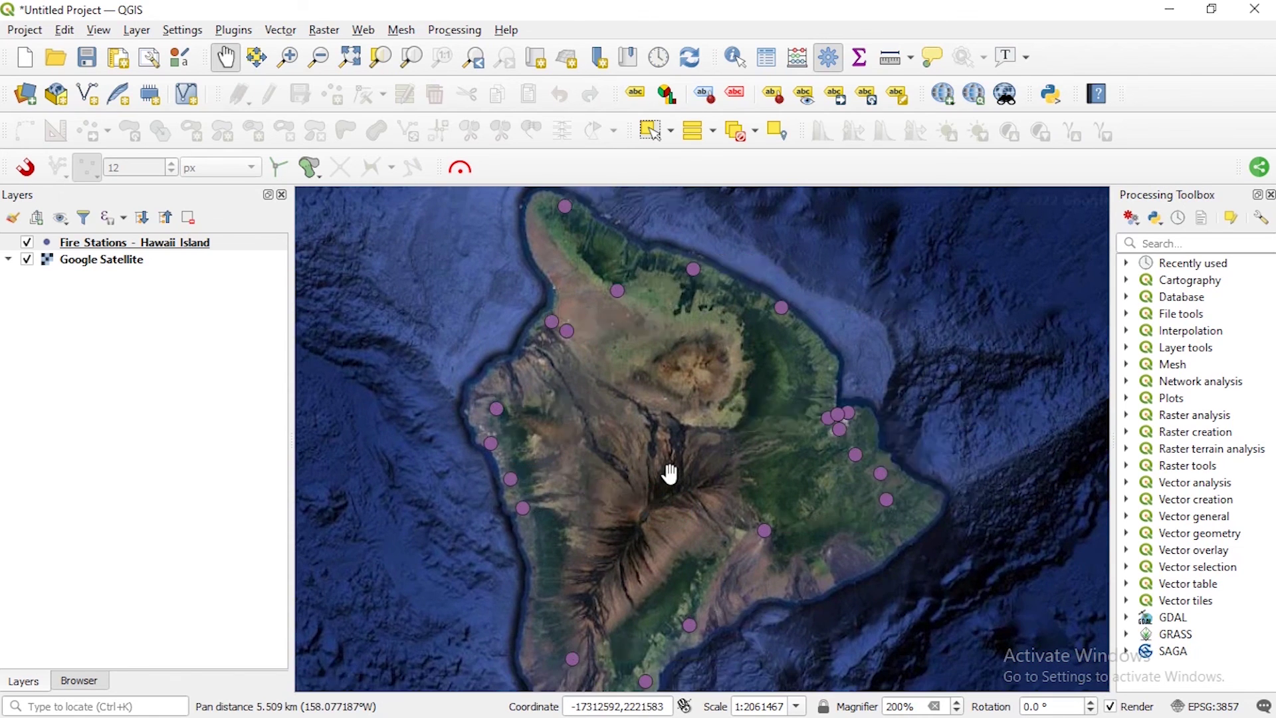
scroll(670, 470, "down", 1)
scroll(665, 461, "up", 1)
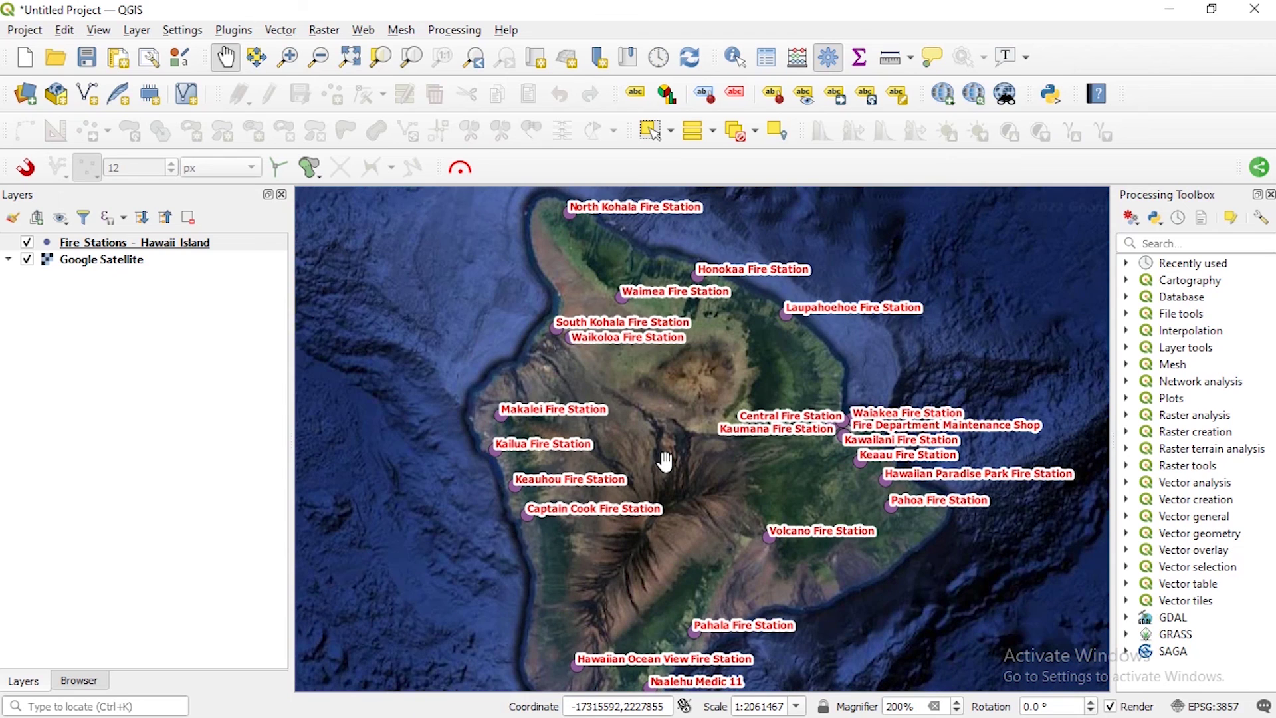